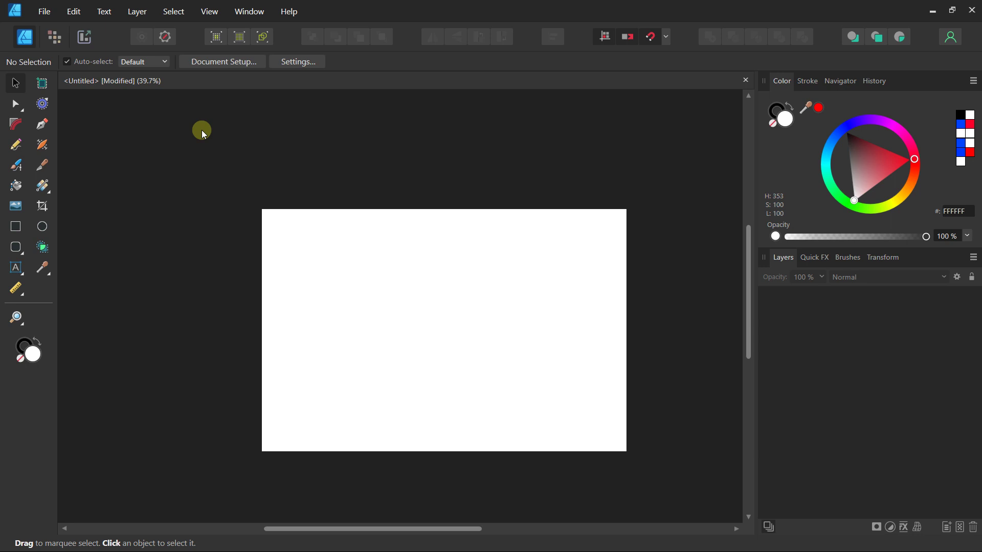
Step: Draw a rectangle about half the page's width in the page's upper-left area and fill it with red FF001C
{"action": "left_click_drag", "start_coordinate": [244, 161], "coordinate": [197, 165]}
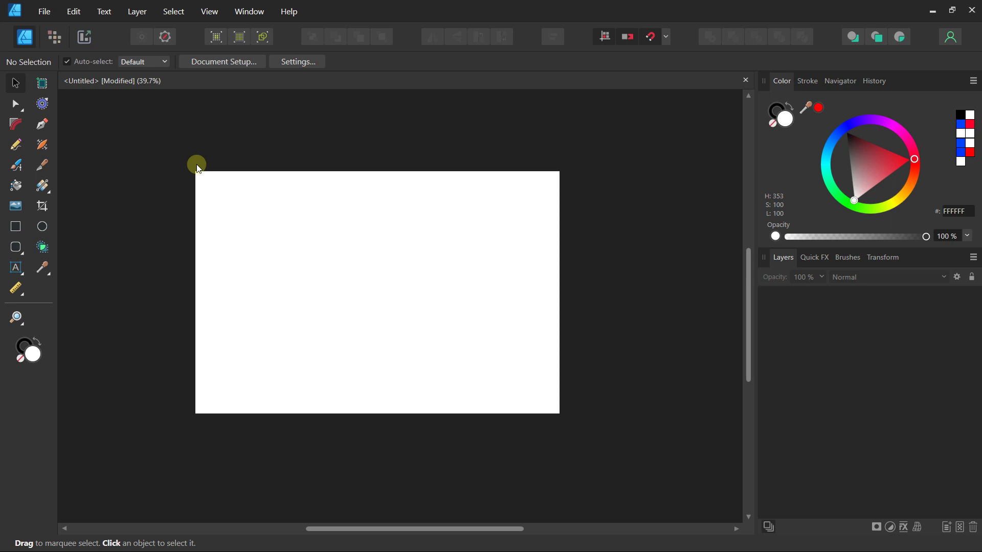
{"action": "left_click", "coordinate": [15, 227]}
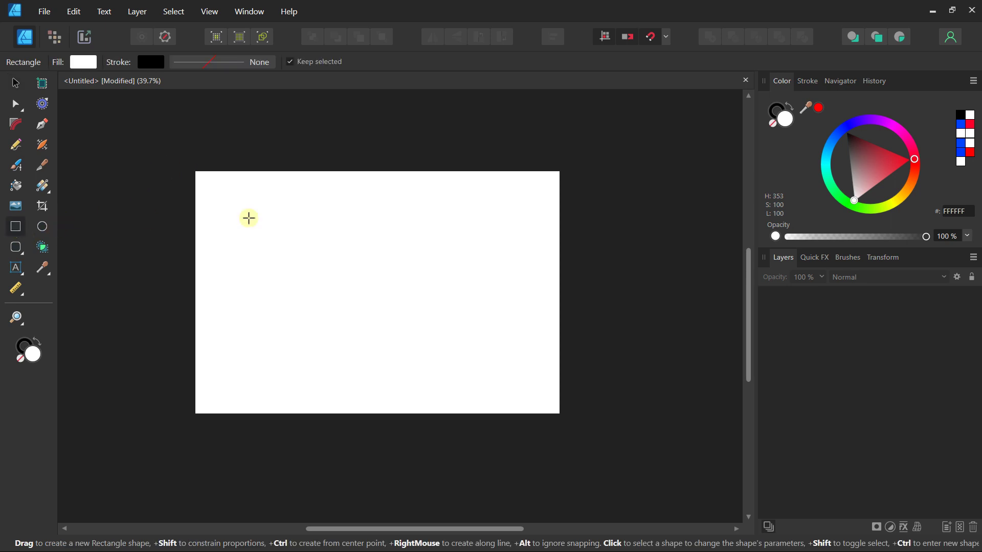
{"action": "left_click_drag", "start_coordinate": [223, 218], "coordinate": [411, 304]}
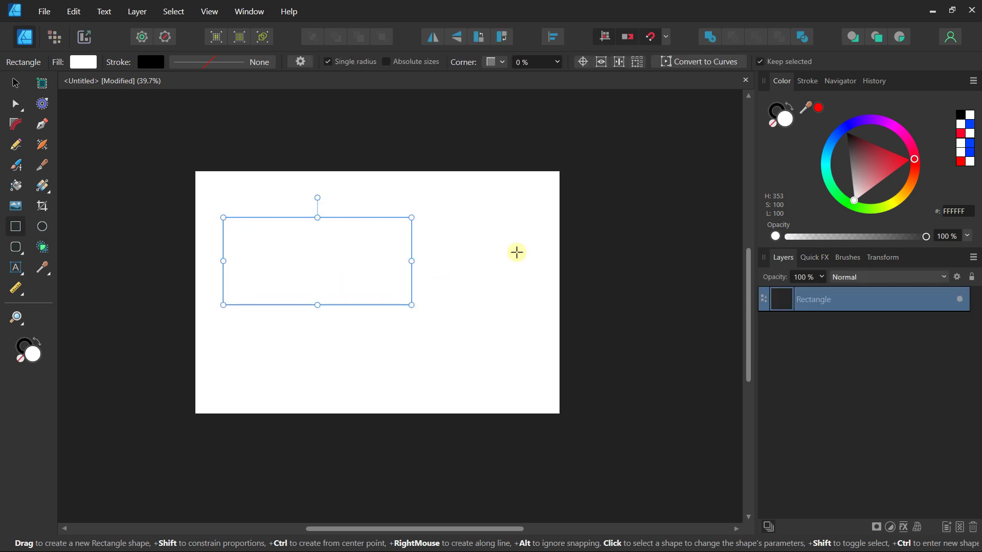
{"action": "left_click", "coordinate": [908, 159]}
{"action": "scroll", "coordinate": [285, 259], "scroll_direction": "up", "scroll_amount": 3}
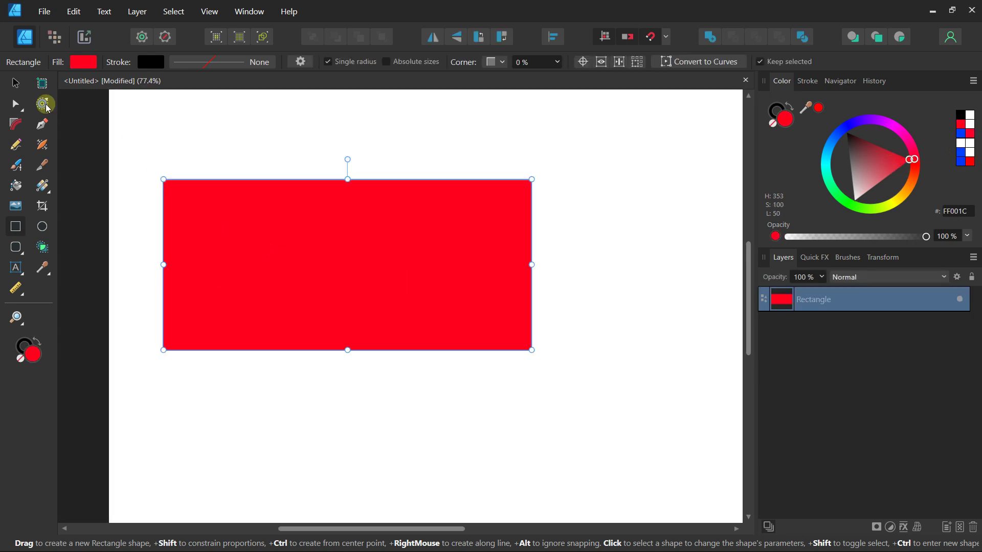
{"action": "left_click_drag", "start_coordinate": [252, 234], "coordinate": [190, 210]}
{"action": "left_click", "coordinate": [15, 82]}
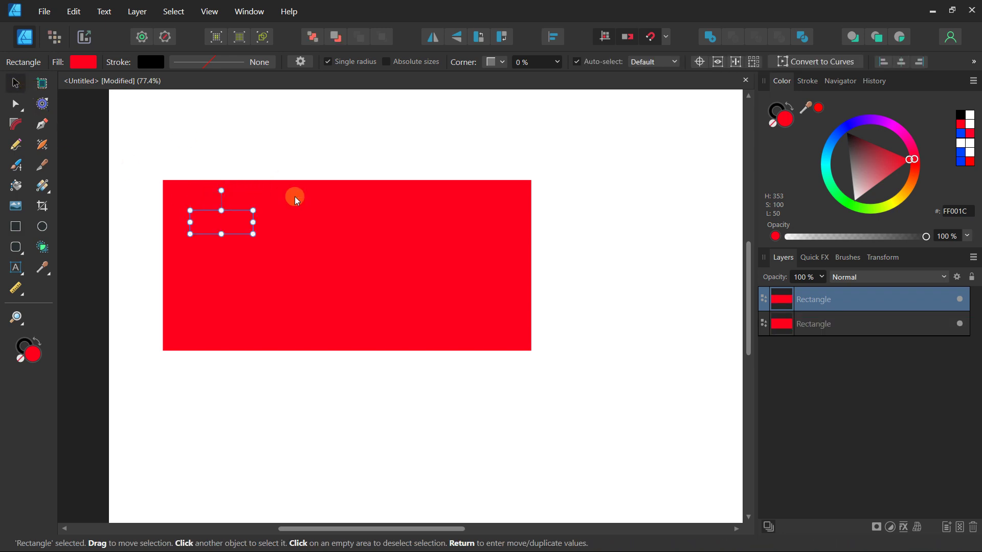
{"action": "key", "text": "Delete"}
{"action": "left_click", "coordinate": [102, 163]}
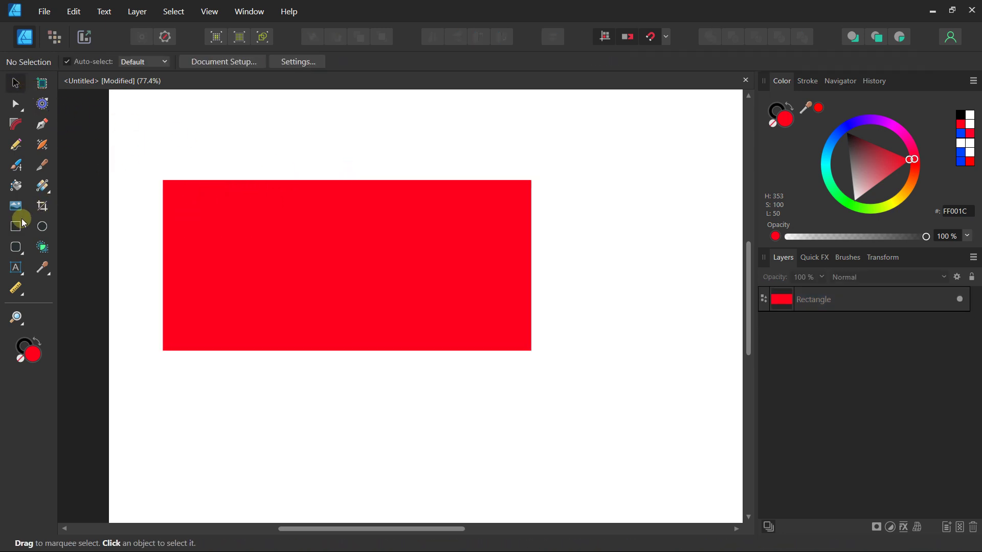
Step: Draw a thin horizontal bar filled with white FFFFFF near the red rectangle's upper edge and duplicate it near the lower edge
{"action": "left_click", "coordinate": [20, 220]}
{"action": "mouse_move", "coordinate": [211, 203]}
{"action": "left_mouse_down"}
{"action": "mouse_move", "coordinate": [230, 212]}
{"action": "mouse_move", "coordinate": [483, 215]}
{"action": "left_mouse_up"}
{"action": "left_click_drag", "start_coordinate": [869, 176], "coordinate": [815, 244]}
{"action": "left_click", "coordinate": [11, 83]}
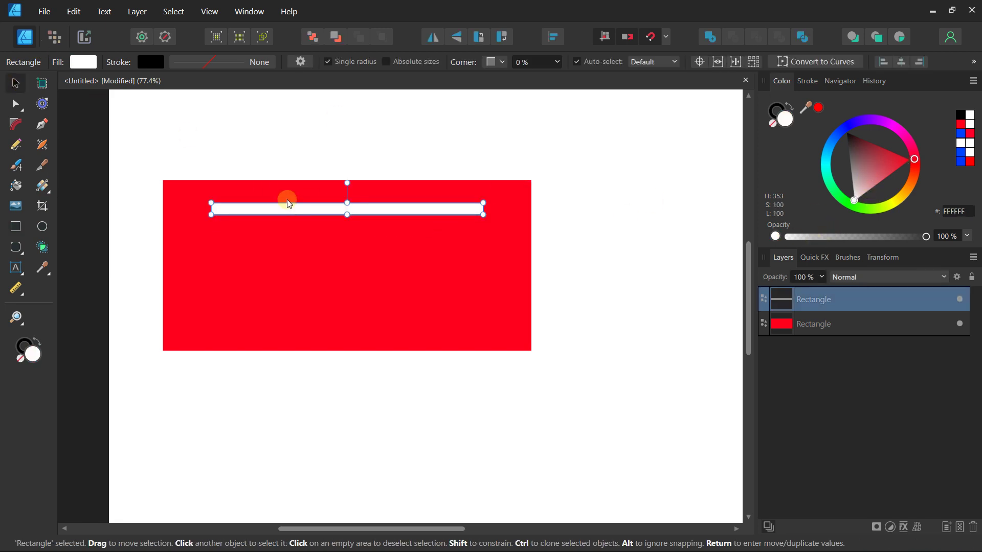
{"action": "mouse_move", "coordinate": [293, 204]}
{"action": "left_mouse_down"}
{"action": "mouse_move", "coordinate": [274, 204]}
{"action": "mouse_move", "coordinate": [291, 206]}
{"action": "mouse_move", "coordinate": [256, 254]}
{"action": "mouse_move", "coordinate": [253, 320]}
{"action": "left_mouse_up"}
{"action": "left_click", "coordinate": [125, 171]}
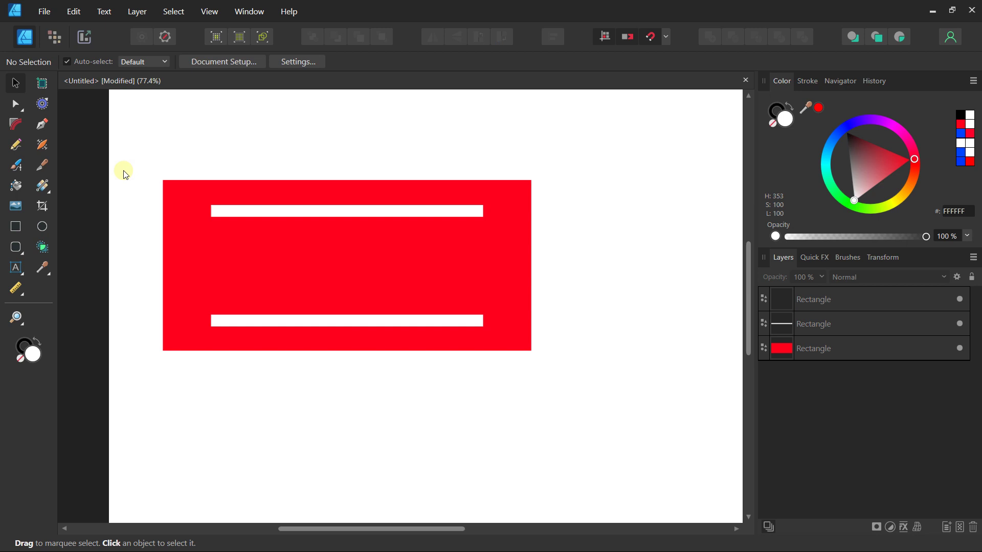
Step: Add the art text "CONTENT" between the two white bars on the red rectangle
{"action": "left_click", "coordinate": [16, 267]}
{"action": "left_click", "coordinate": [52, 266]}
{"action": "left_click_drag", "start_coordinate": [245, 259], "coordinate": [272, 283]}
{"action": "type", "text": "^CONTENT"}
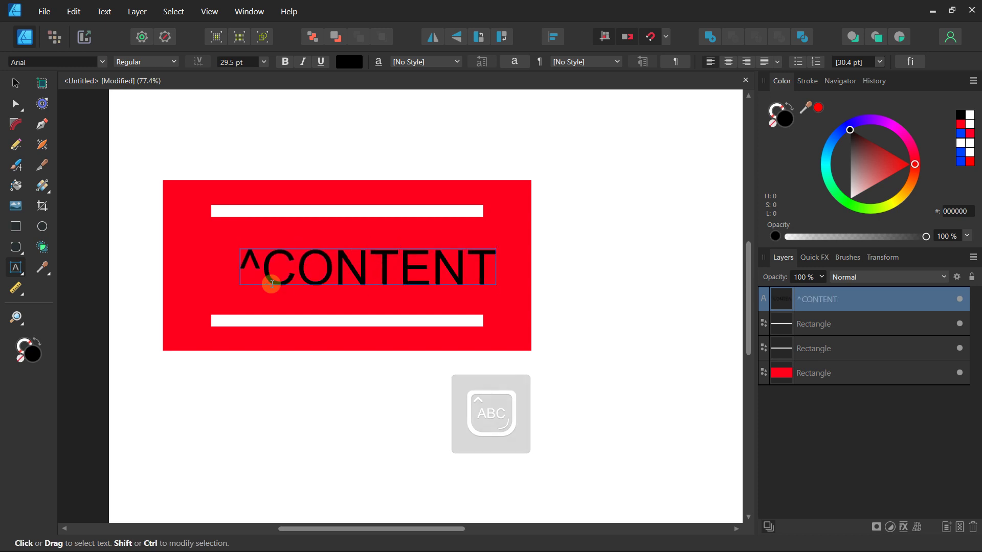
{"action": "key", "text": "BackSpace"}
{"action": "key", "text": "BackSpace"}
{"action": "key", "text": "BackSpace"}
{"action": "key", "text": "BackSpace"}
{"action": "key", "text": "BackSpace"}
{"action": "key", "text": "BackSpace"}
{"action": "key", "text": "BackSpace"}
{"action": "key", "text": "BackSpace"}
{"action": "type", "text": "CO"}
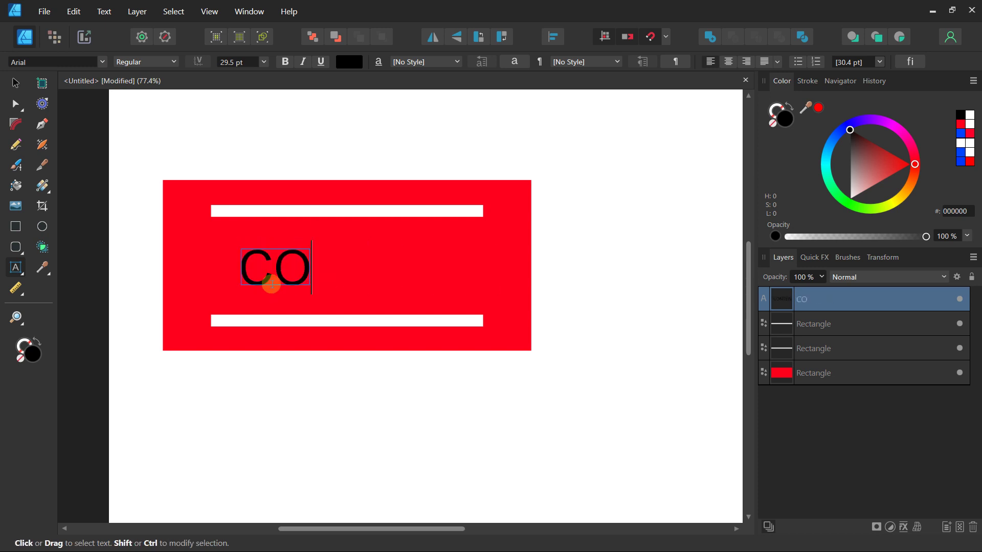
{"action": "type", "text": "NTENT"}
{"action": "key", "text": "Escape"}
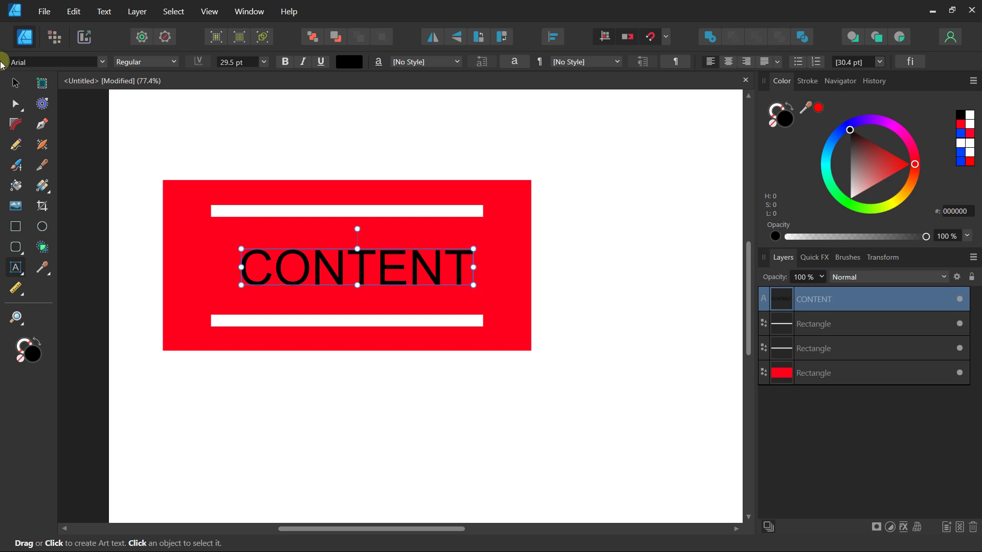
Step: Recolour the CONTENT text to white FFFFFF and move it to the centre of the red rectangle
{"action": "left_click", "coordinate": [18, 81]}
{"action": "left_click_drag", "start_coordinate": [886, 159], "coordinate": [701, 281]}
{"action": "mouse_move", "coordinate": [397, 272]}
{"action": "left_mouse_down"}
{"action": "mouse_move", "coordinate": [383, 278]}
{"action": "mouse_move", "coordinate": [381, 268]}
{"action": "left_mouse_up"}
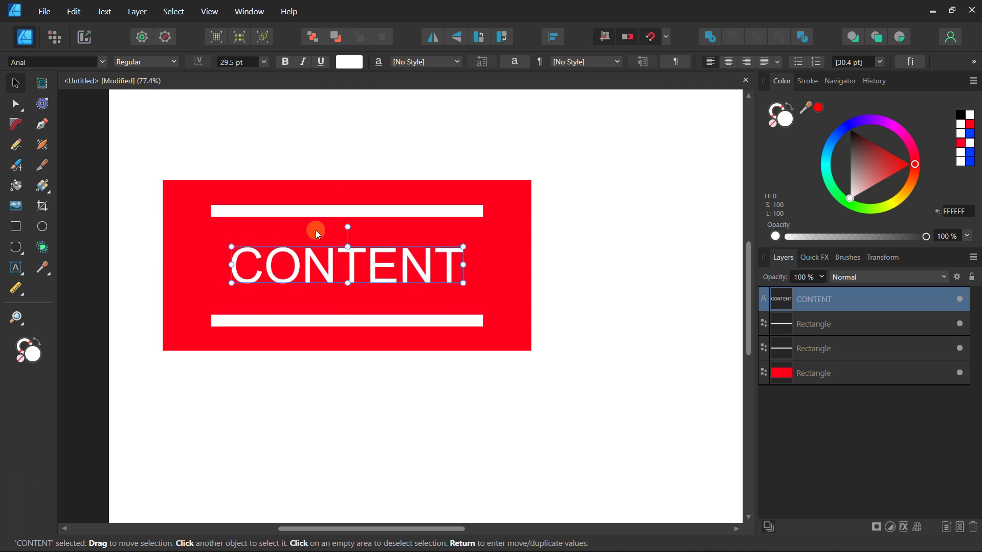
Step: Space the two white bars and the CONTENT text evenly in the vertical direction with automatic distribution
{"action": "left_click", "coordinate": [317, 211]}
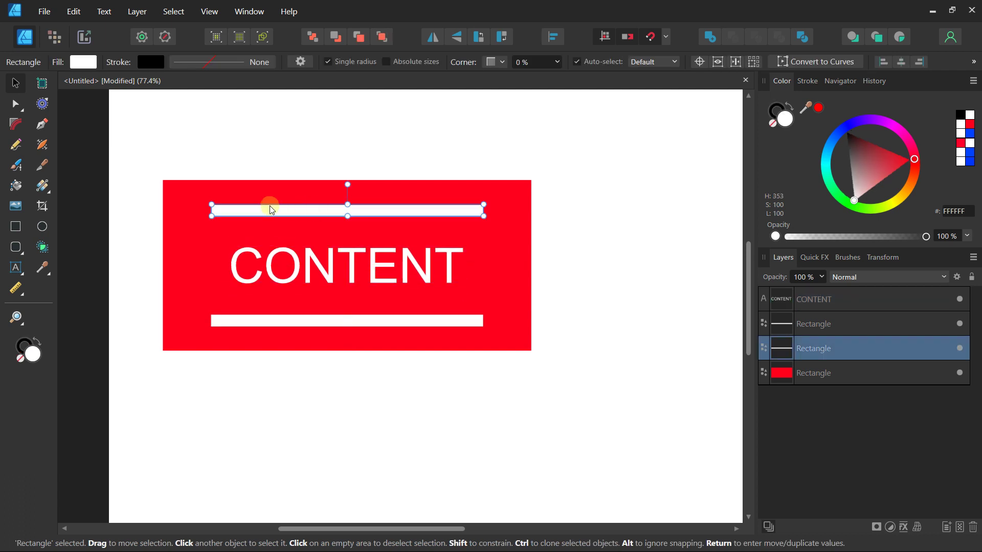
{"action": "left_click", "coordinate": [308, 261], "text": "shift"}
{"action": "left_click", "coordinate": [315, 320], "text": "shift"}
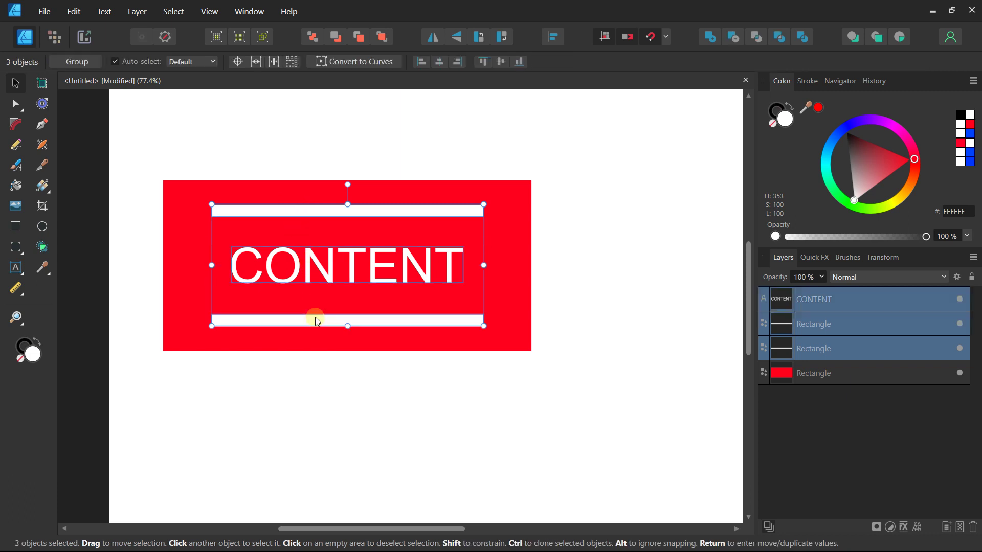
{"action": "left_click", "coordinate": [552, 36]}
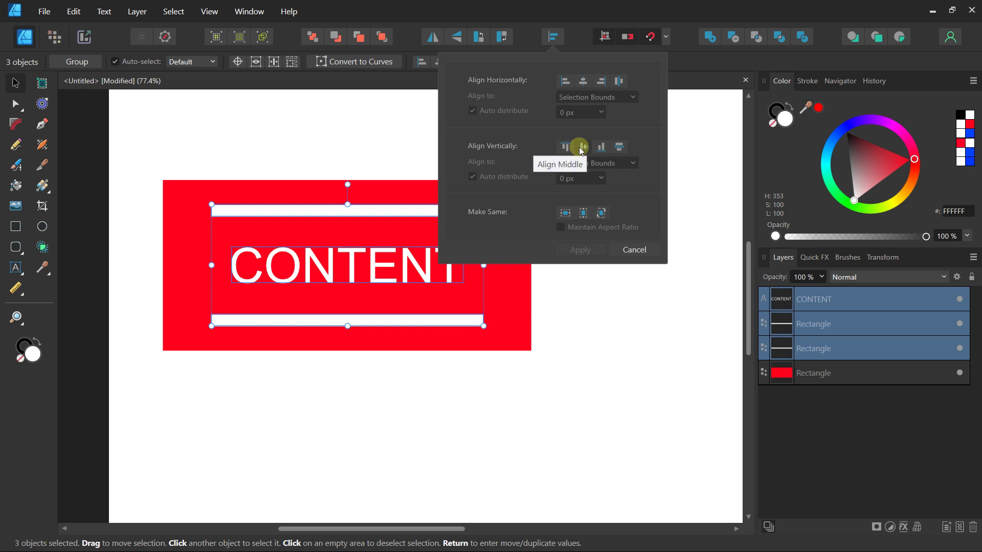
{"action": "left_click", "coordinate": [623, 146]}
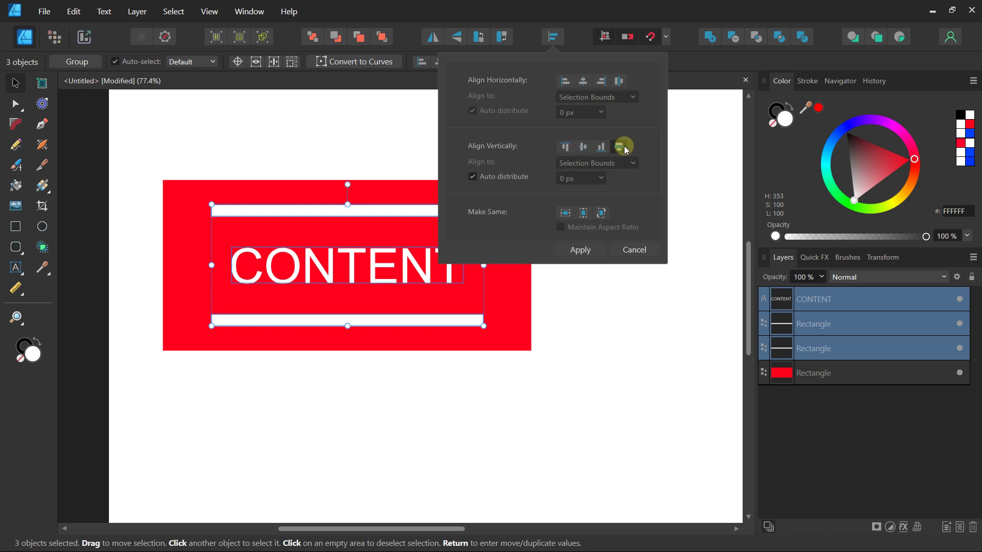
{"action": "left_click", "coordinate": [396, 128]}
Step: Go through the separate layers of the CONTENT text, the two white bars and the red rectangle
{"action": "scroll", "coordinate": [404, 128], "scroll_direction": "down", "scroll_amount": 1}
{"action": "scroll", "coordinate": [409, 128], "scroll_direction": "down", "scroll_amount": 1}
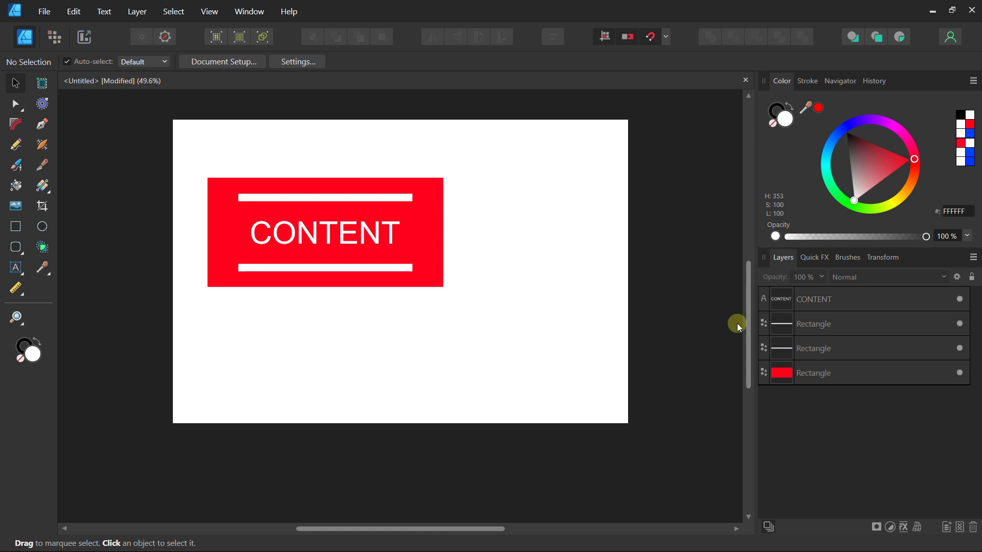
{"action": "left_click", "coordinate": [821, 301]}
{"action": "left_click", "coordinate": [820, 327]}
{"action": "left_click", "coordinate": [818, 344]}
{"action": "left_click", "coordinate": [817, 373]}
{"action": "left_click", "coordinate": [704, 256]}
Step: Select the CONTENT text, both white bars and the red rectangle together and group them
{"action": "left_click_drag", "start_coordinate": [141, 142], "coordinate": [532, 328]}
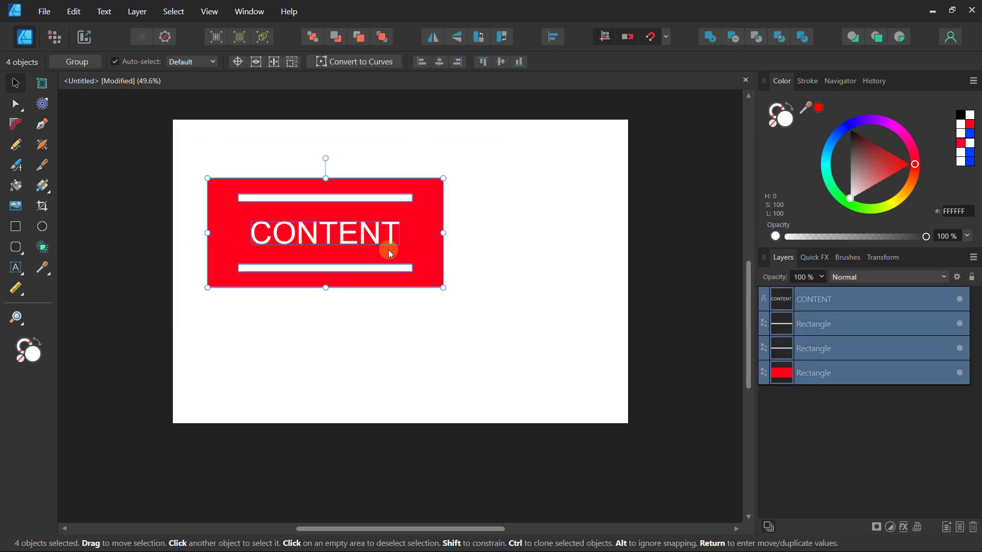
{"action": "right_click", "coordinate": [374, 204]}
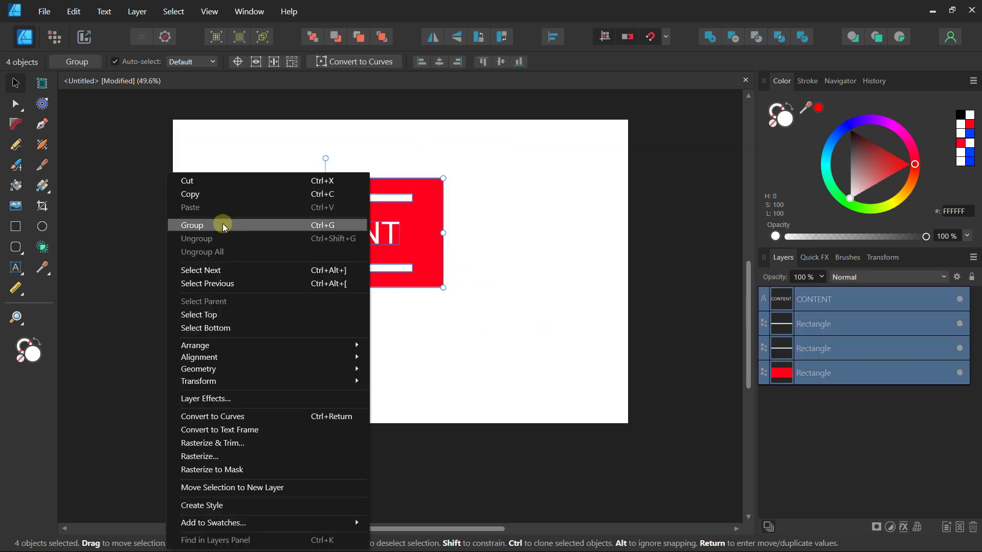
{"action": "left_click", "coordinate": [826, 434]}
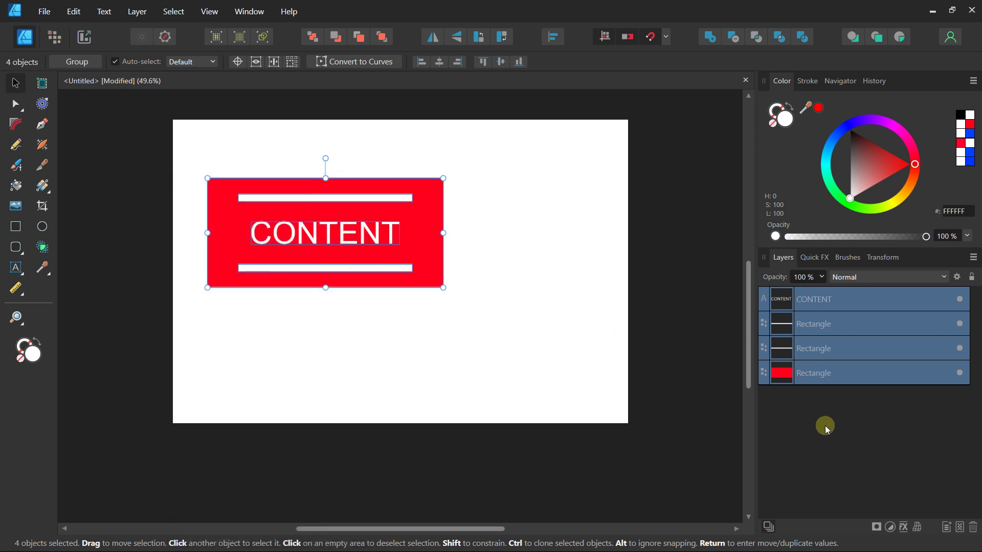
{"action": "right_click", "coordinate": [822, 297]}
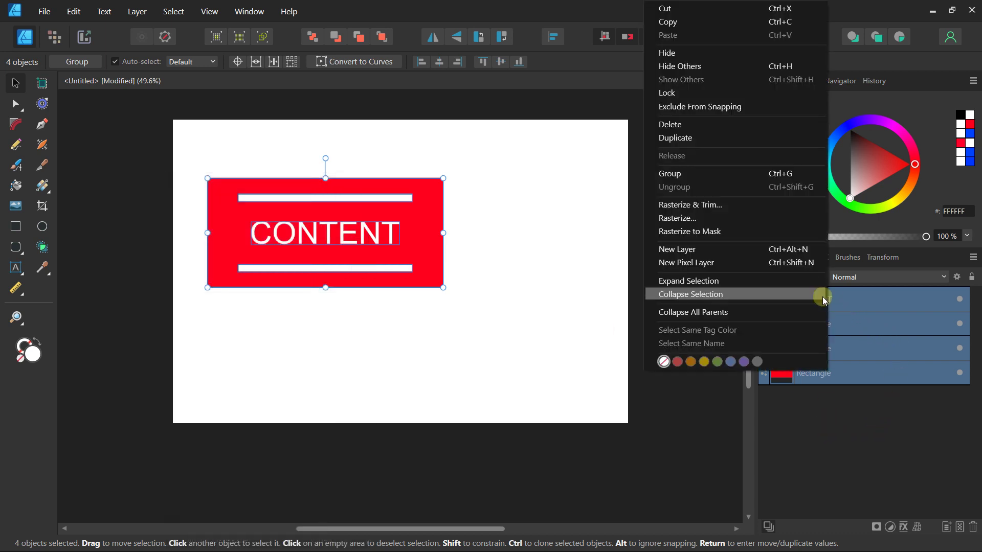
{"action": "left_click", "coordinate": [735, 177]}
Step: Select the new group and examine the layers it contains by expanding and collapsing it
{"action": "scroll", "coordinate": [280, 219], "scroll_direction": "up", "scroll_amount": 1}
{"action": "left_click", "coordinate": [280, 219]}
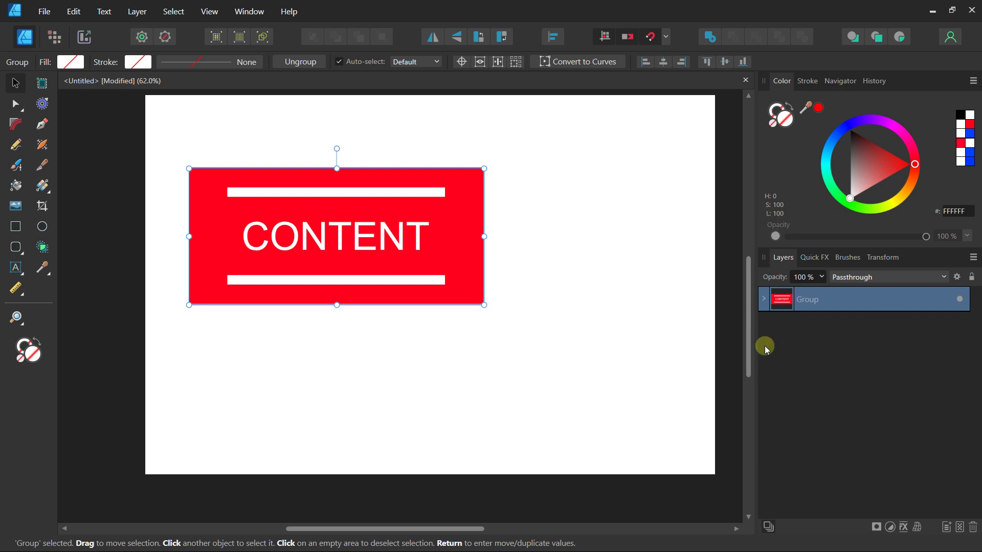
{"action": "left_click", "coordinate": [764, 300]}
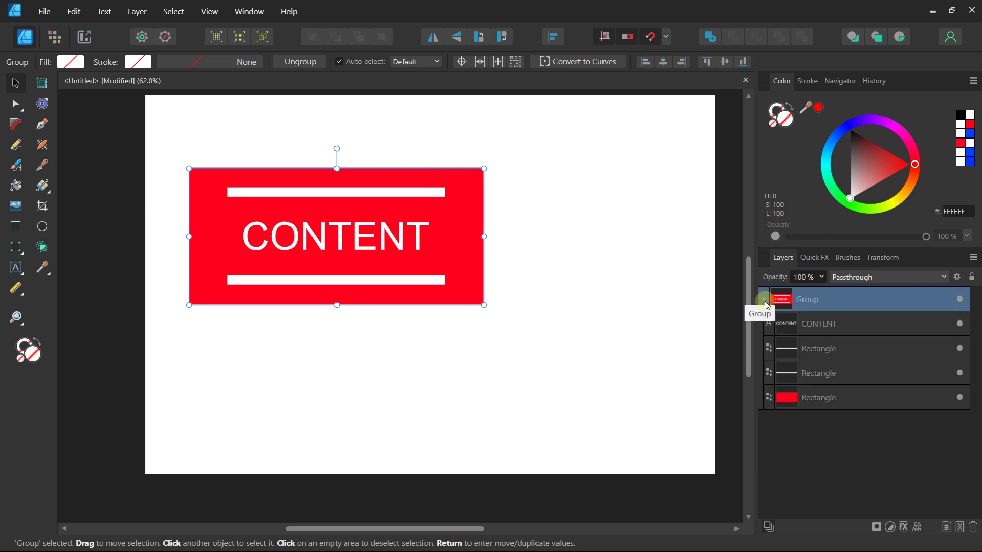
{"action": "left_click", "coordinate": [764, 299]}
{"action": "left_click", "coordinate": [764, 302]}
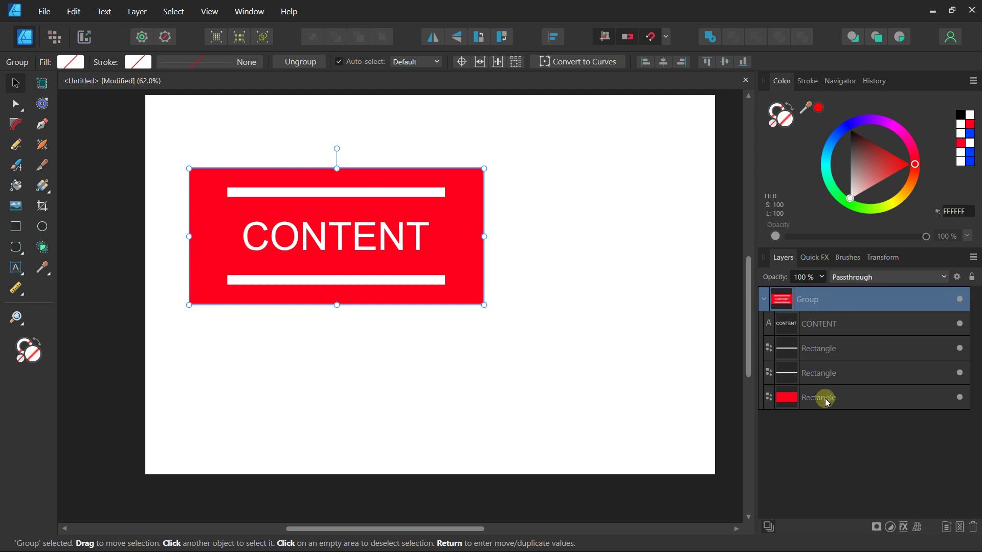
{"action": "left_click", "coordinate": [764, 299]}
Step: Rename the group as "Group 1" and deselect it
{"action": "double_click", "coordinate": [818, 300]}
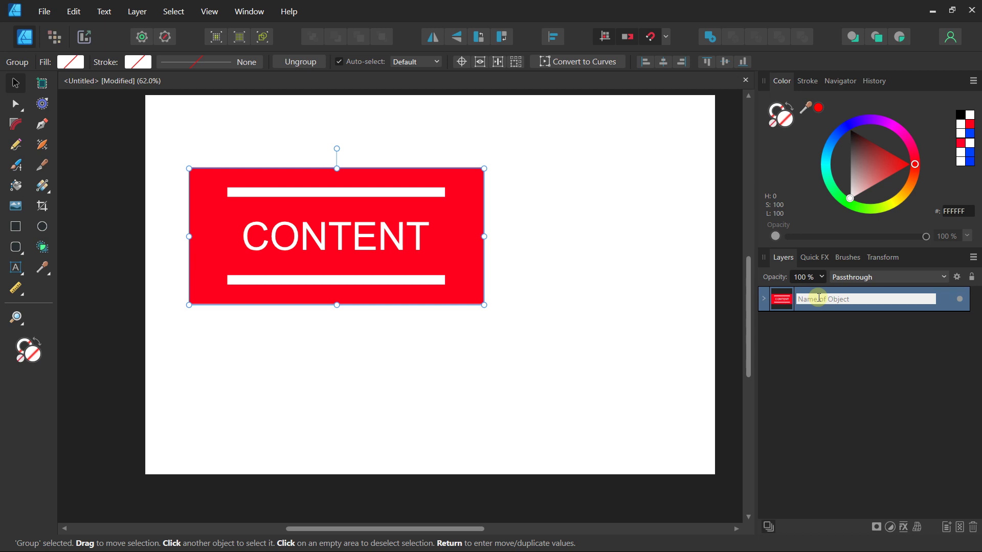
{"action": "type", "text": "Group 1"}
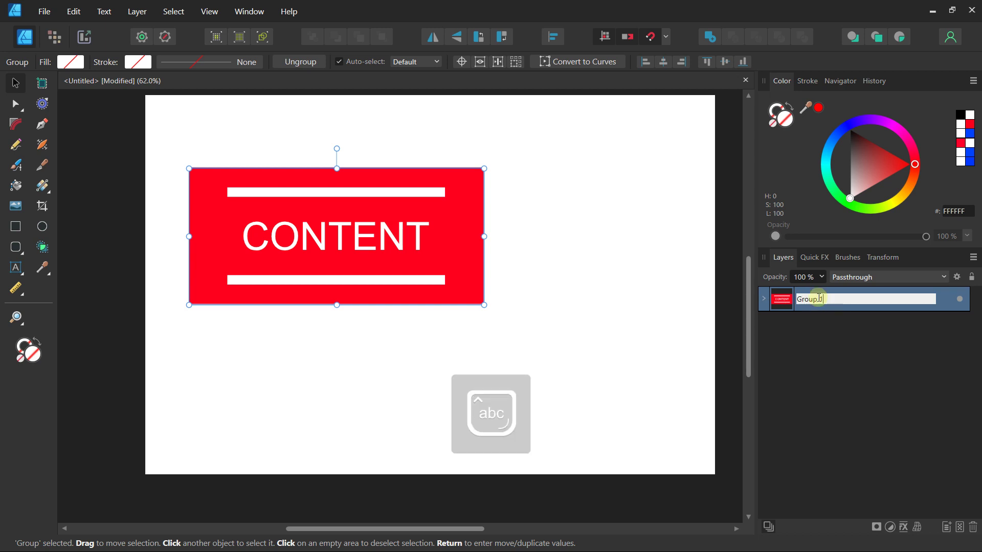
{"action": "key", "text": "Return"}
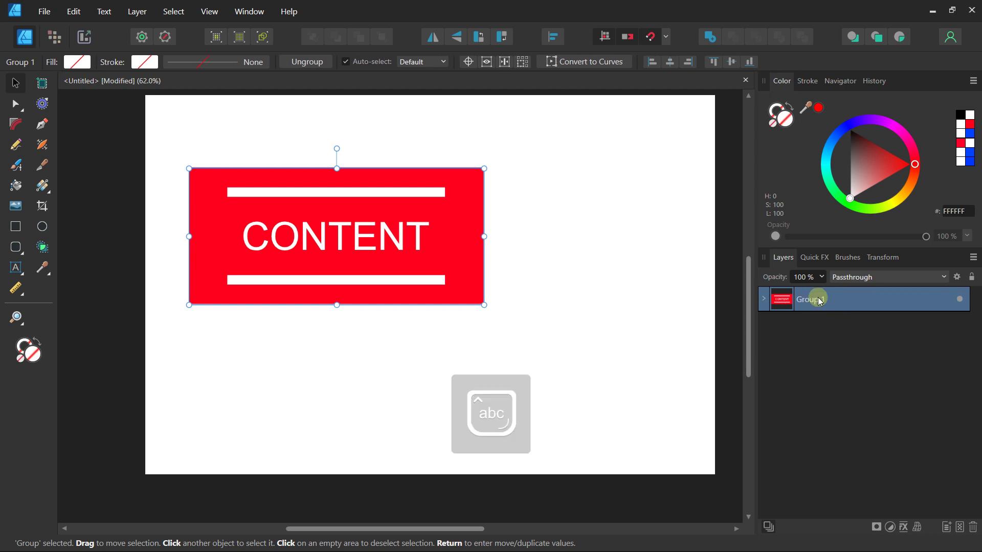
{"action": "left_click", "coordinate": [108, 143]}
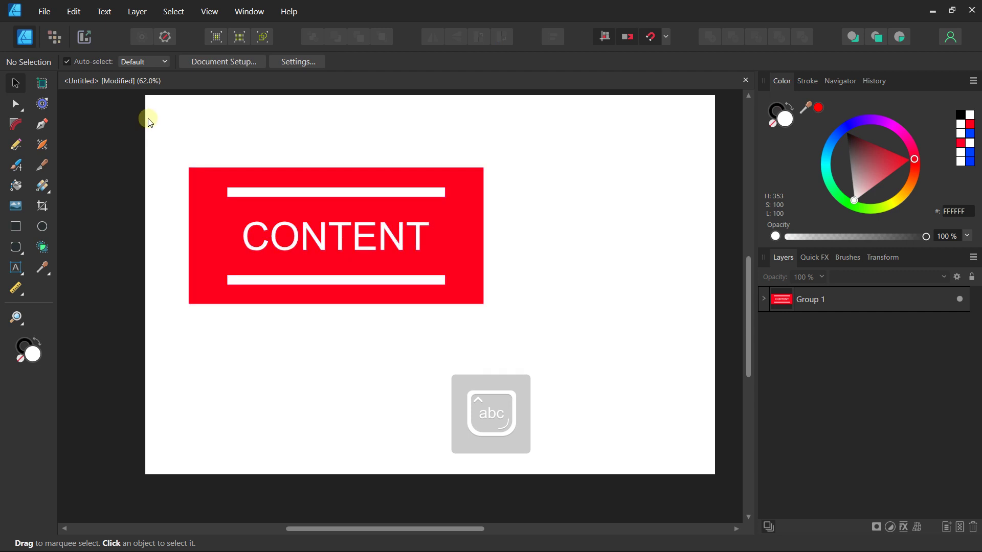
Step: Move the group across the page, scale it down to about half its size, and place it near the page's upper-left corner
{"action": "scroll", "coordinate": [355, 161], "scroll_direction": "down", "scroll_amount": 1}
{"action": "left_click_drag", "start_coordinate": [368, 162], "coordinate": [338, 207]}
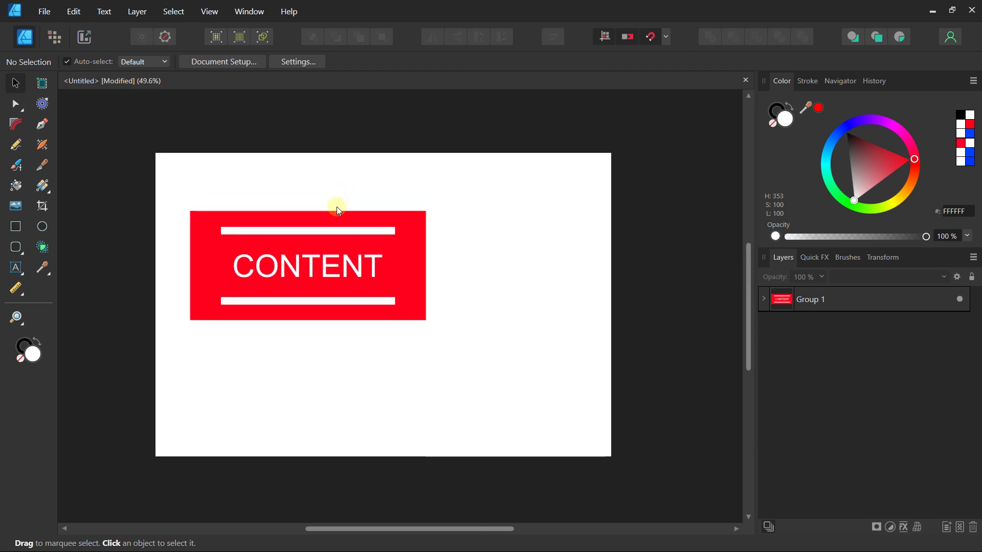
{"action": "left_click_drag", "start_coordinate": [304, 231], "coordinate": [450, 287]}
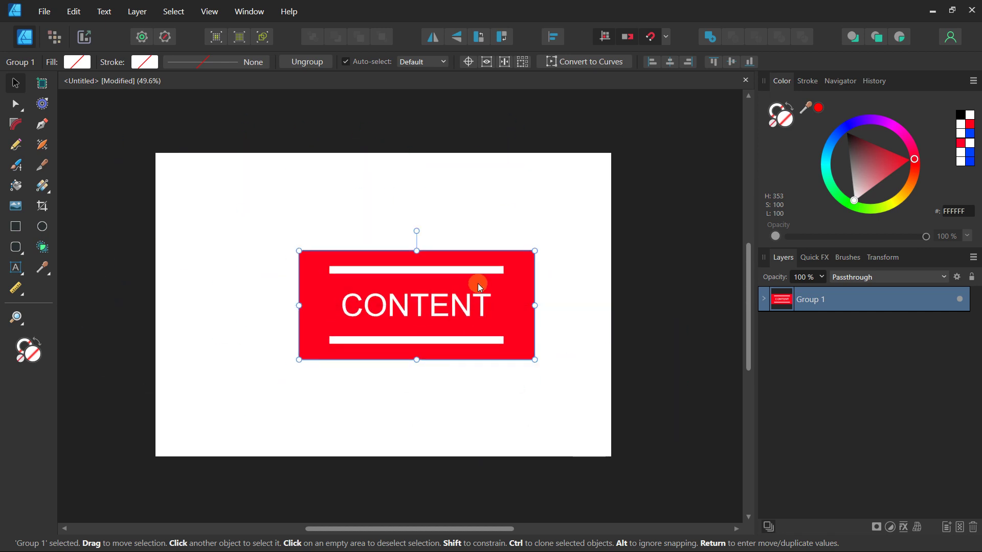
{"action": "left_click_drag", "start_coordinate": [535, 250], "coordinate": [394, 230]}
{"action": "left_click_drag", "start_coordinate": [331, 339], "coordinate": [242, 212]}
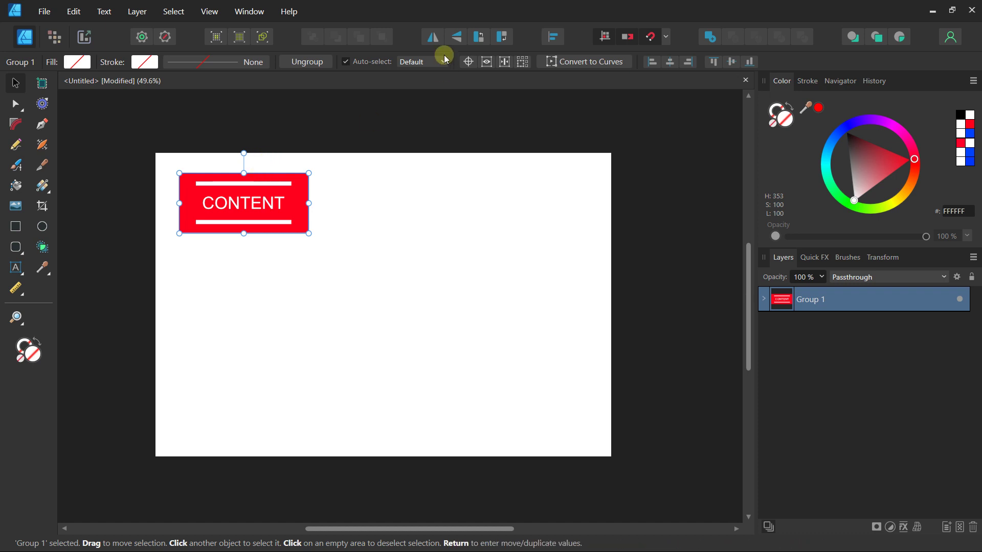
Step: Centre the group on the page, enlarge it to about twice its size, and centre it again horizontally and vertically
{"action": "left_click", "coordinate": [669, 62]}
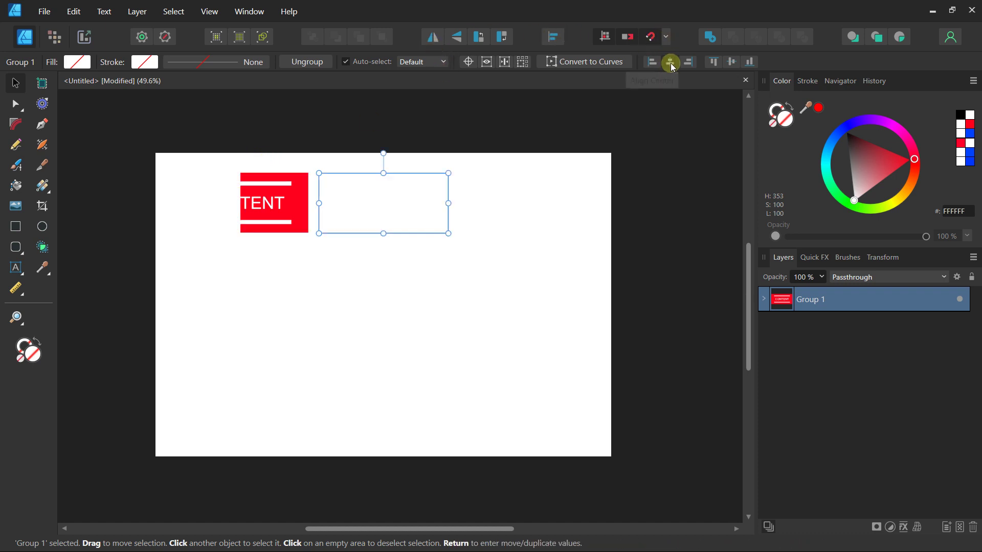
{"action": "left_click", "coordinate": [731, 62]}
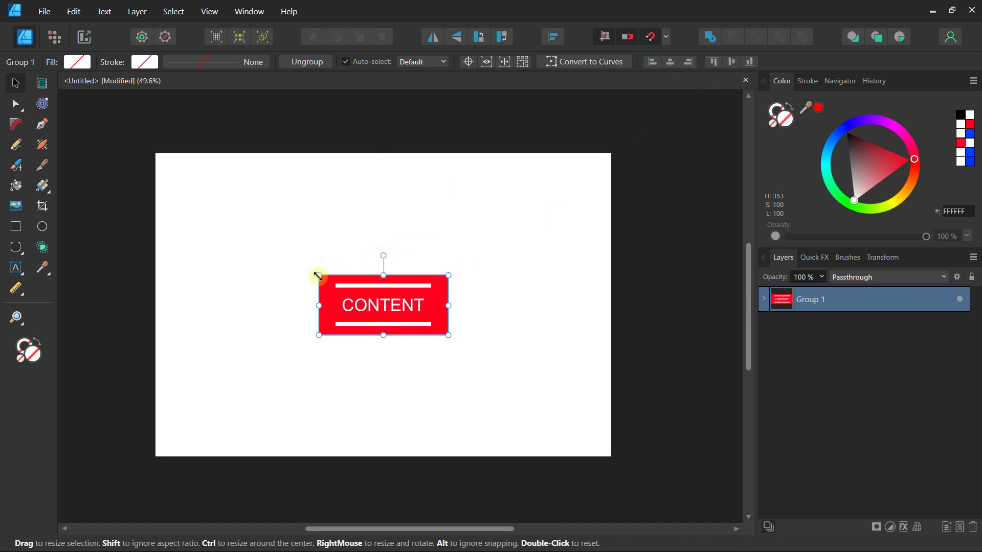
{"action": "left_click_drag", "start_coordinate": [319, 275], "coordinate": [198, 176]}
{"action": "left_click", "coordinate": [670, 62]}
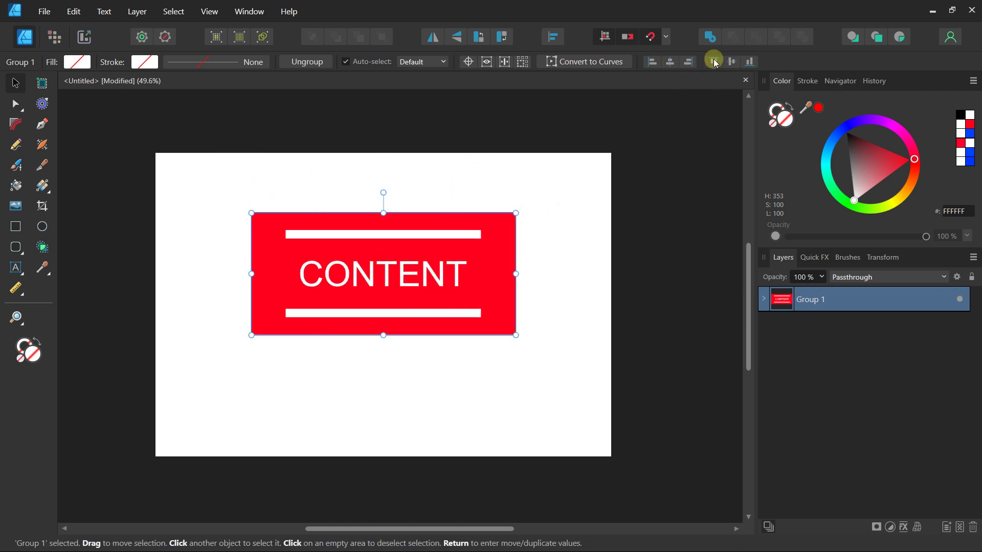
{"action": "left_click", "coordinate": [732, 61]}
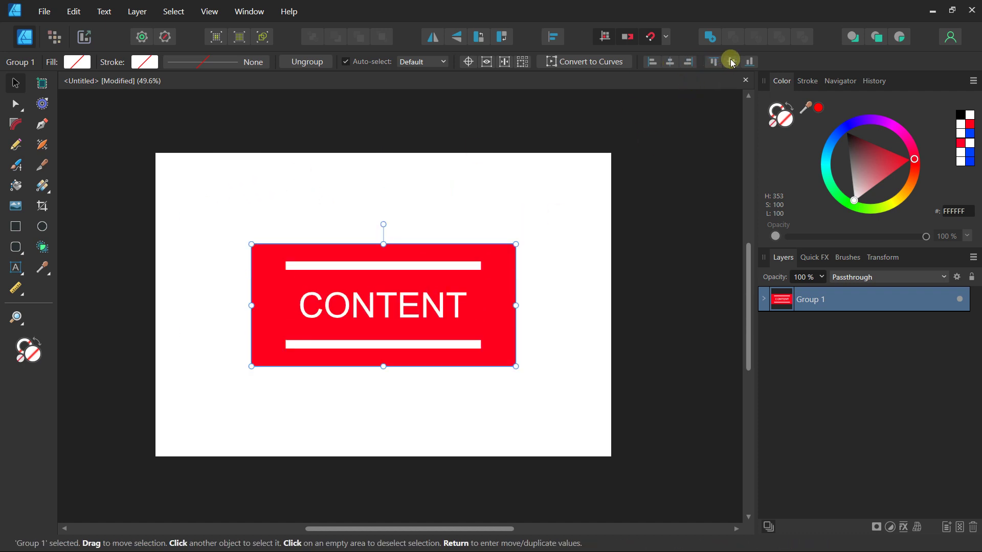
Step: Recolour the large red background rectangle inside Group 1 blue (0028FF) and deselect it
{"action": "left_click", "coordinate": [653, 162]}
{"action": "scroll", "coordinate": [293, 343], "scroll_direction": "up", "scroll_amount": 1}
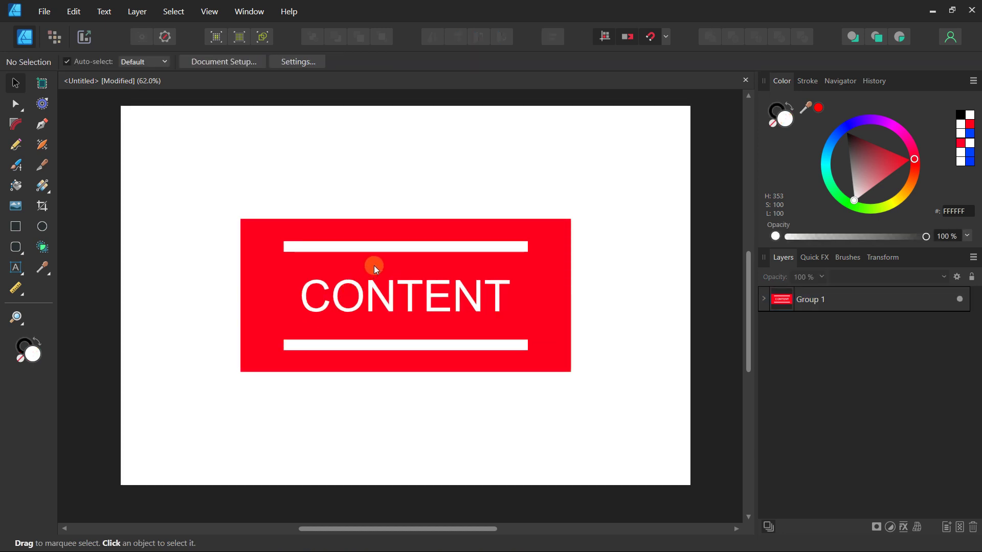
{"action": "left_click", "coordinate": [382, 232]}
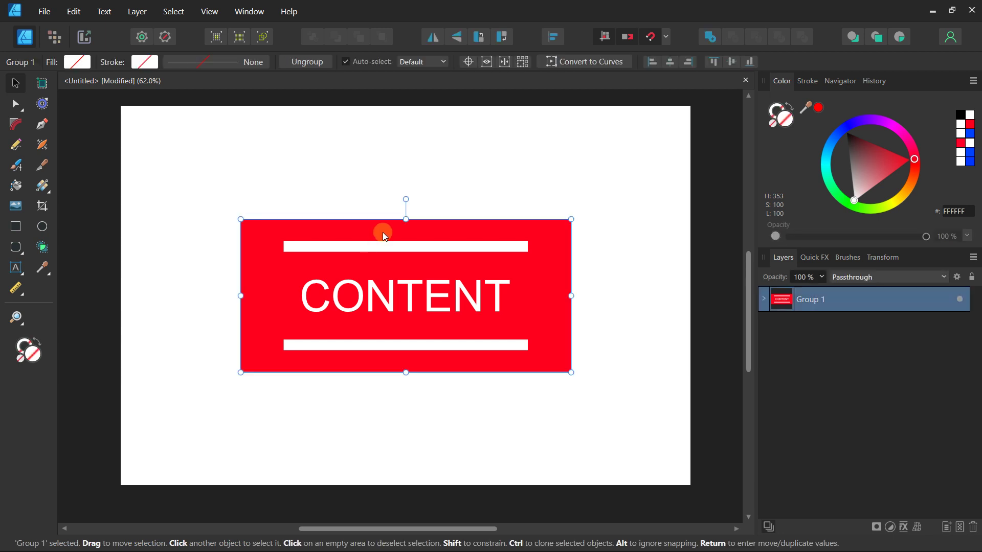
{"action": "double_click", "coordinate": [382, 232]}
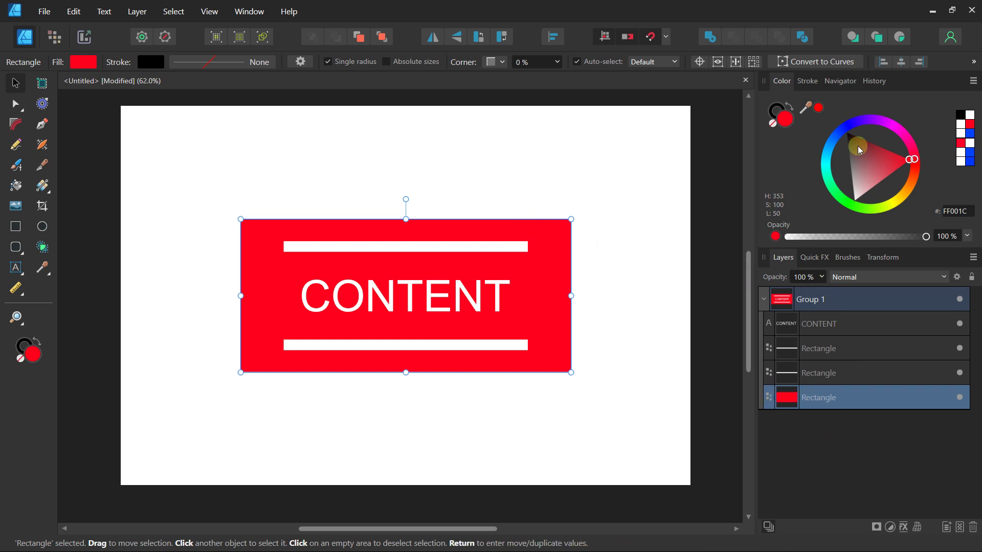
{"action": "left_click", "coordinate": [842, 132]}
{"action": "left_click", "coordinate": [625, 306]}
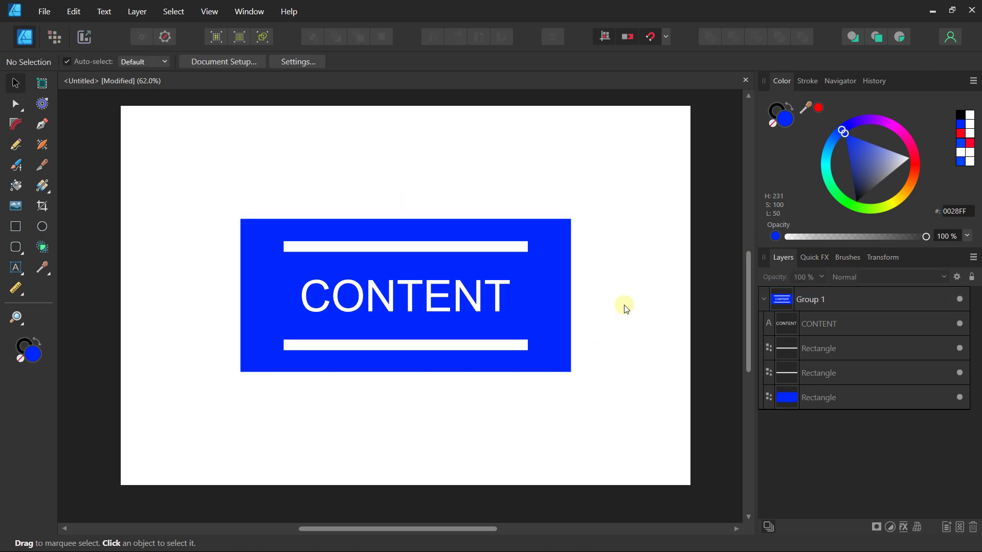
Step: Select the upper white bar inside Group 1 and stretch its lower edge down to make it thicker
{"action": "left_click", "coordinate": [499, 249]}
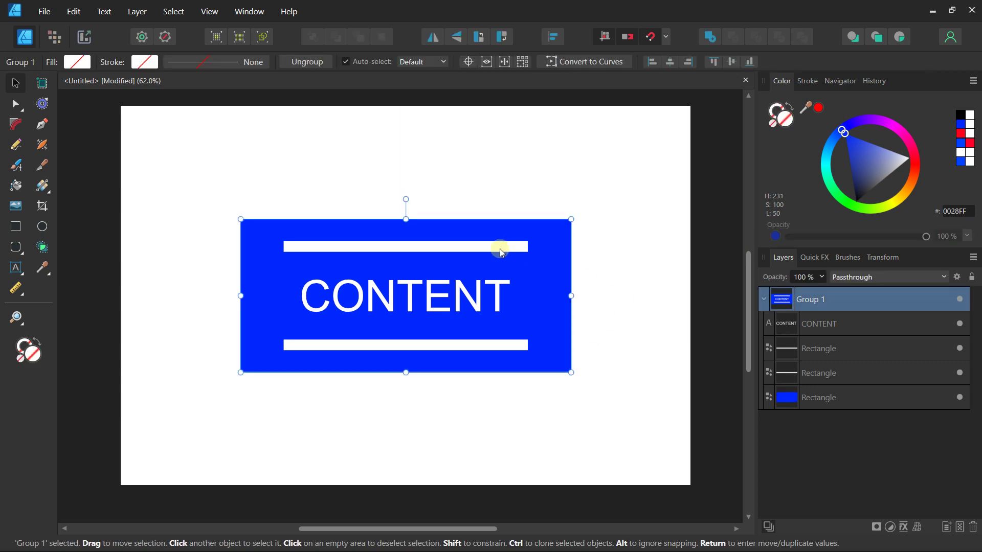
{"action": "left_click", "coordinate": [496, 249]}
{"action": "left_click_drag", "start_coordinate": [406, 253], "coordinate": [405, 263]}
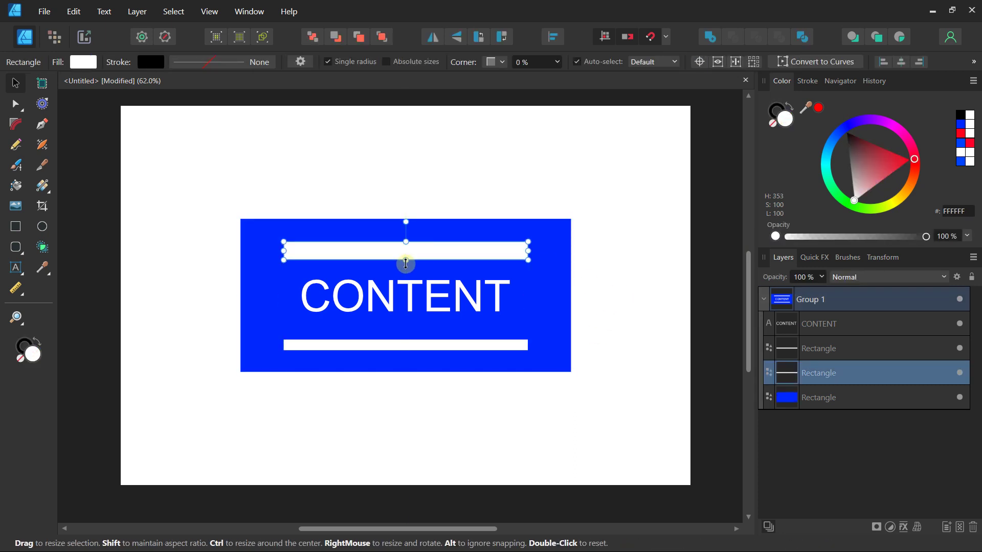
Step: Open the CONTENT text for editing, leave it unchanged, and select each layer inside Group 1 in turn
{"action": "double_click", "coordinate": [449, 302]}
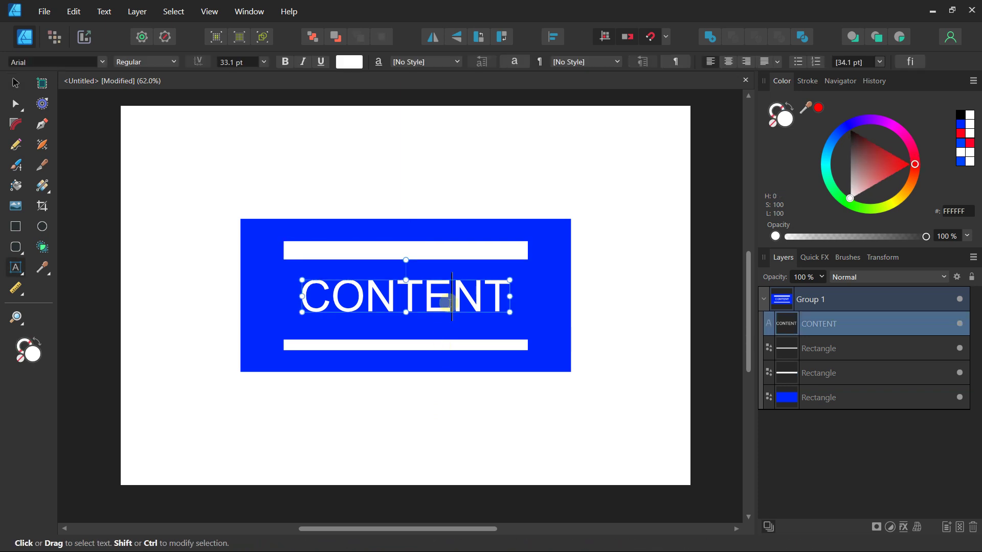
{"action": "left_click", "coordinate": [15, 83]}
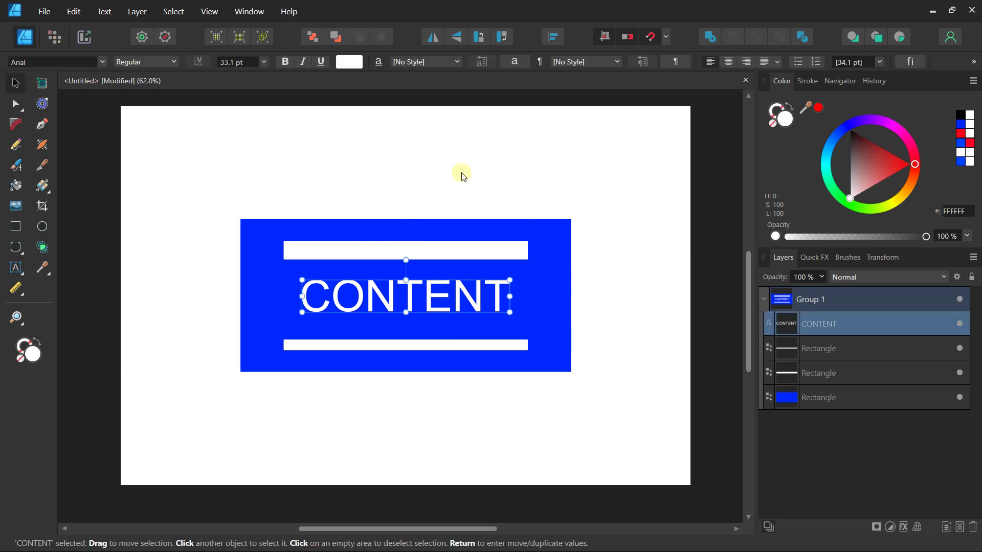
{"action": "left_click", "coordinate": [812, 308]}
{"action": "left_click", "coordinate": [814, 323]}
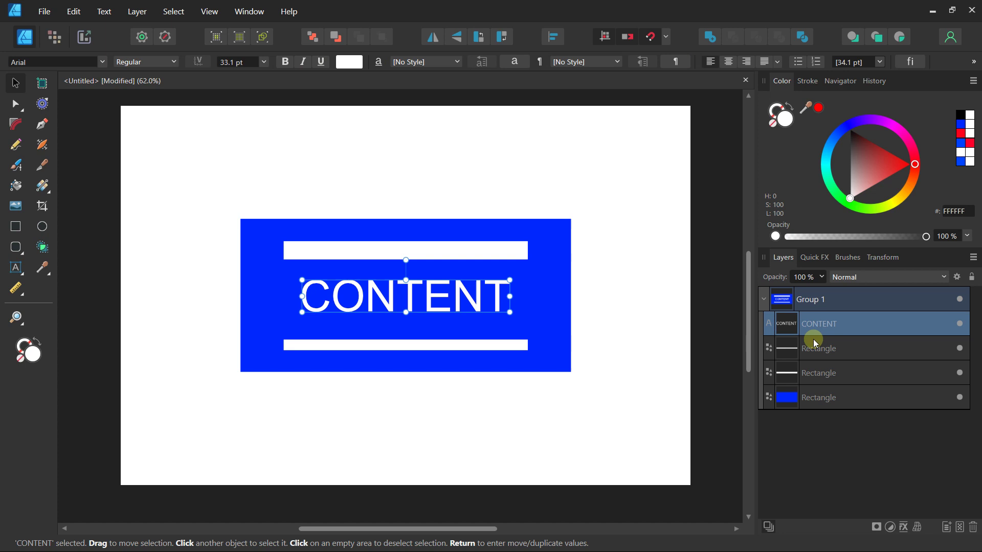
{"action": "left_click", "coordinate": [814, 348]}
{"action": "left_click", "coordinate": [814, 373]}
{"action": "left_click", "coordinate": [814, 397]}
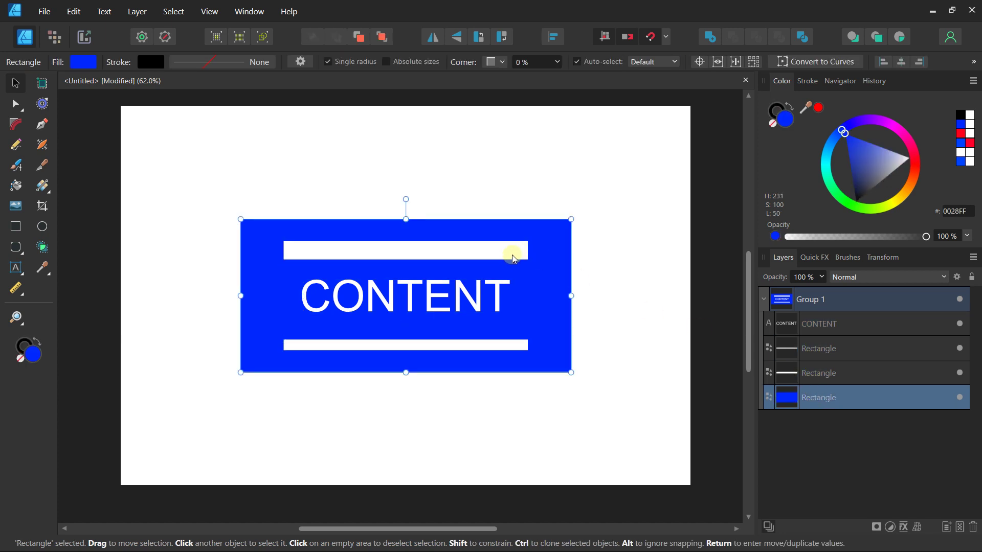
Step: Delete all the rectangles and the CONTENT text of Group 1, leaving the page empty
{"action": "key", "text": "Delete"}
{"action": "key", "text": "Delete"}
{"action": "key", "text": "Delete"}
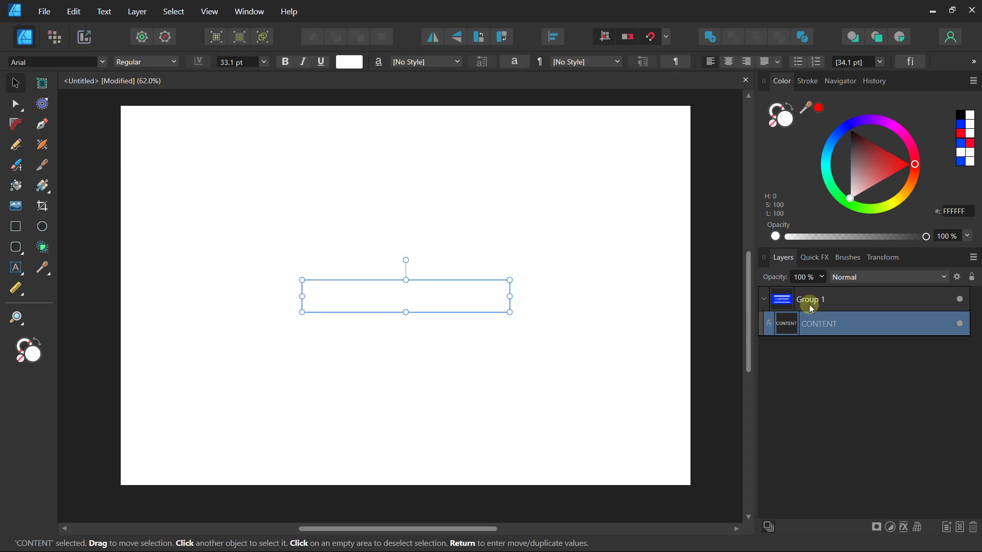
{"action": "key", "text": "Delete"}
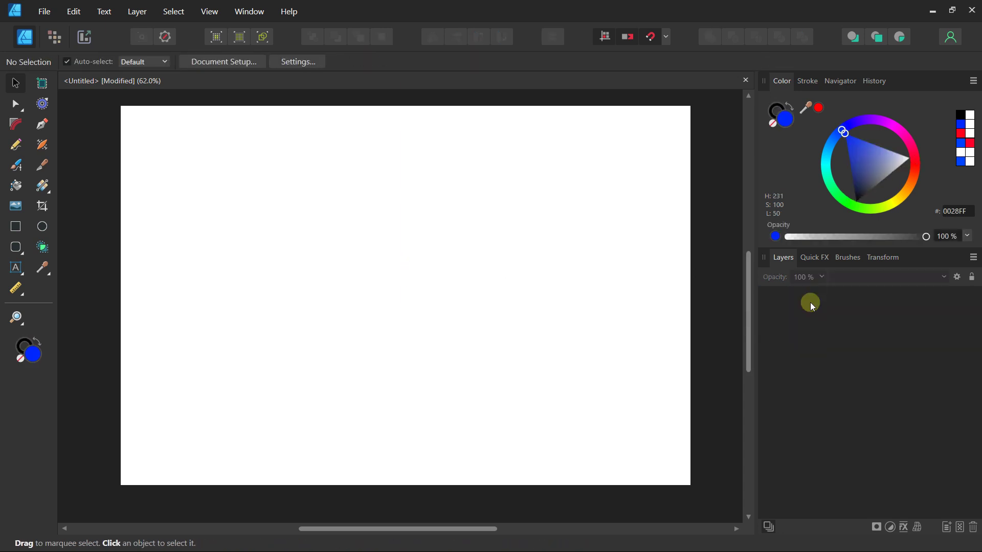
Step: Draw a small horizontal rectangle near the page's upper-left corner
{"action": "left_click", "coordinate": [15, 227]}
{"action": "mouse_move", "coordinate": [192, 149]}
{"action": "left_mouse_down"}
{"action": "mouse_move", "coordinate": [276, 182]}
{"action": "mouse_move", "coordinate": [194, 175]}
{"action": "mouse_move", "coordinate": [212, 209]}
{"action": "mouse_move", "coordinate": [272, 186]}
{"action": "mouse_move", "coordinate": [228, 182]}
{"action": "left_mouse_up"}
{"action": "left_click", "coordinate": [15, 83]}
{"action": "left_click", "coordinate": [225, 195]}
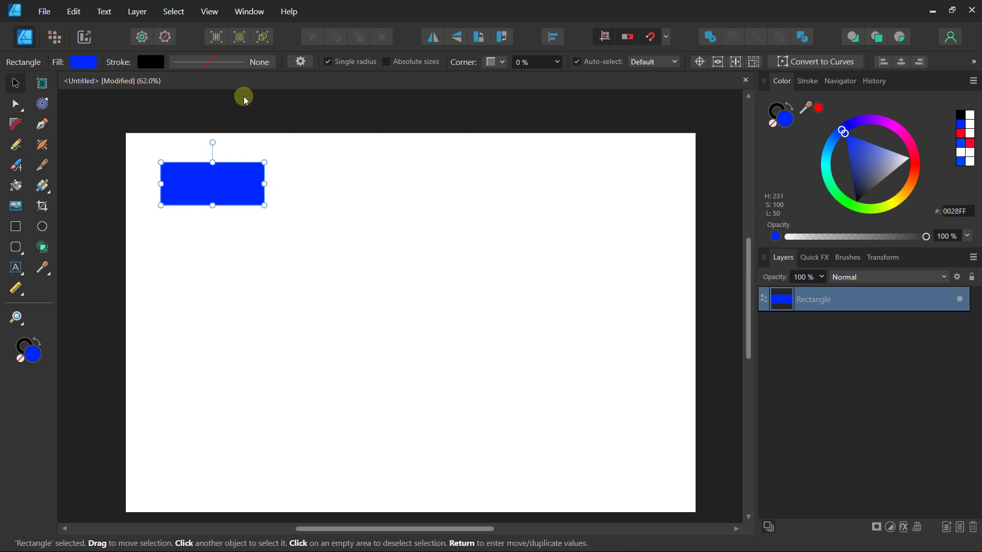
Step: Give the rectangle a white fill and a black stroke 1.7 pt wide
{"action": "left_click", "coordinate": [86, 64]}
{"action": "mouse_move", "coordinate": [88, 139]}
{"action": "left_mouse_down"}
{"action": "mouse_move", "coordinate": [118, 165]}
{"action": "mouse_move", "coordinate": [240, 155]}
{"action": "left_mouse_up"}
{"action": "left_click", "coordinate": [245, 60]}
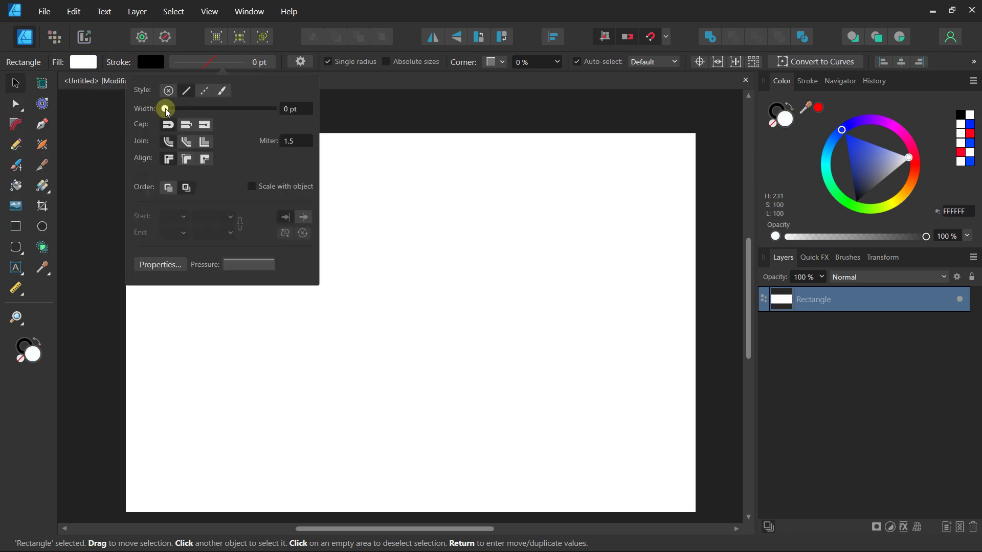
{"action": "left_click_drag", "start_coordinate": [177, 110], "coordinate": [190, 109]}
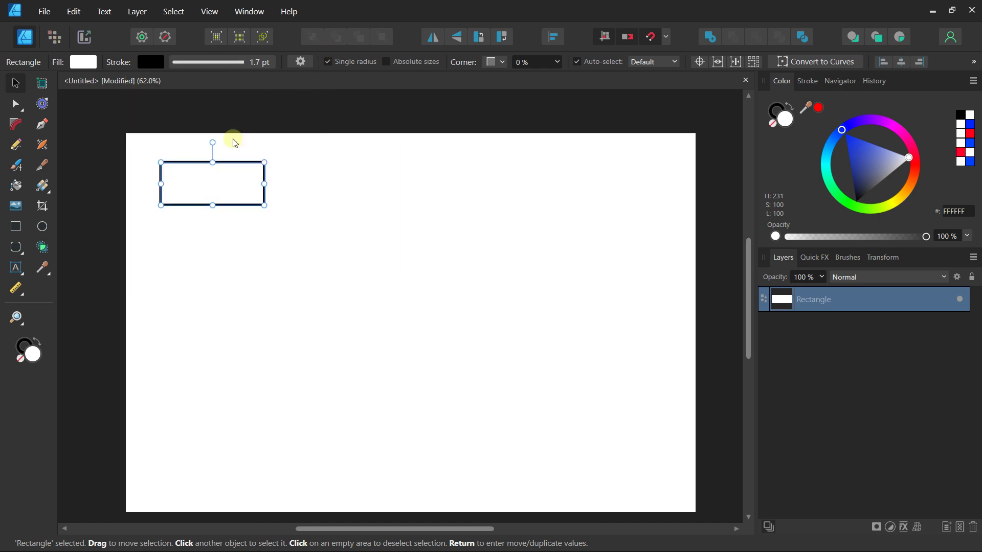
Step: Duplicate the rectangle into a row of five across the page, and shift the second one left so the gaps are uneven
{"action": "mouse_move", "coordinate": [193, 176]}
{"action": "left_mouse_down"}
{"action": "mouse_move", "coordinate": [189, 158]}
{"action": "mouse_move", "coordinate": [186, 174]}
{"action": "mouse_move", "coordinate": [206, 188]}
{"action": "mouse_move", "coordinate": [247, 175]}
{"action": "mouse_move", "coordinate": [237, 153]}
{"action": "mouse_move", "coordinate": [287, 188]}
{"action": "mouse_move", "coordinate": [294, 169]}
{"action": "mouse_move", "coordinate": [381, 189]}
{"action": "mouse_move", "coordinate": [461, 175]}
{"action": "mouse_move", "coordinate": [465, 184]}
{"action": "mouse_move", "coordinate": [547, 186]}
{"action": "left_mouse_up"}
{"action": "scroll", "coordinate": [235, 149], "scroll_direction": "down", "scroll_amount": 1}
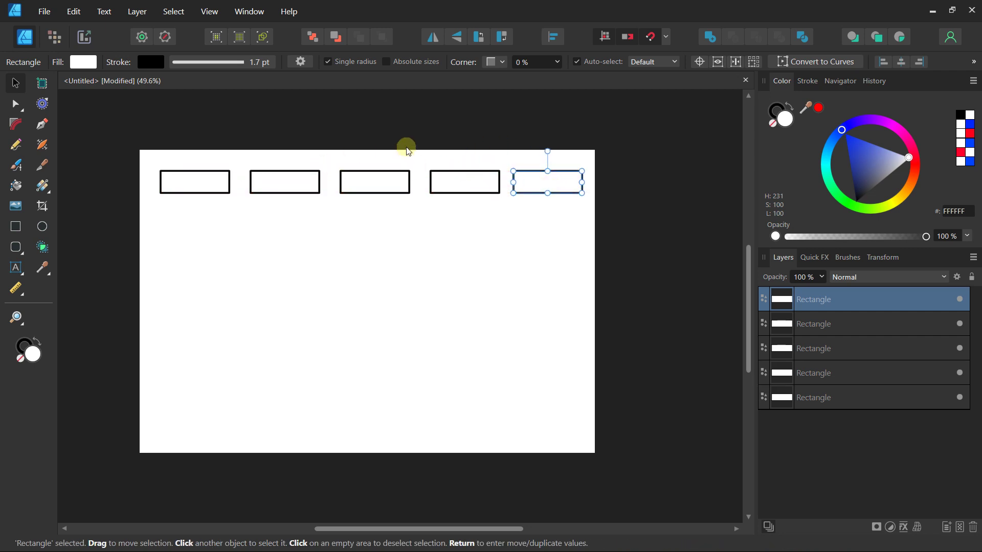
{"action": "left_click_drag", "start_coordinate": [295, 182], "coordinate": [278, 182]}
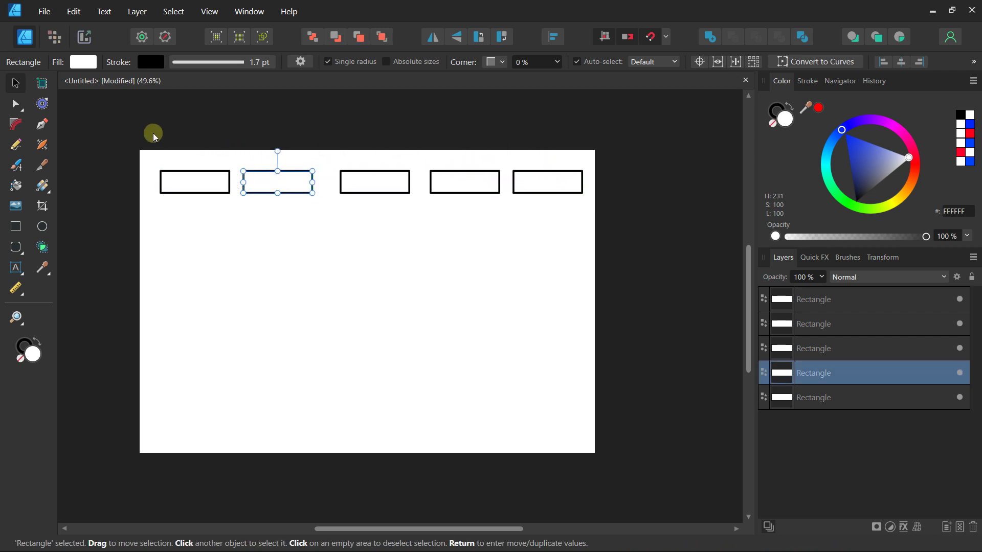
Step: Space the five rectangles evenly in the horizontal direction, align their vertical middles, and deselect them
{"action": "left_click_drag", "start_coordinate": [117, 129], "coordinate": [642, 218]}
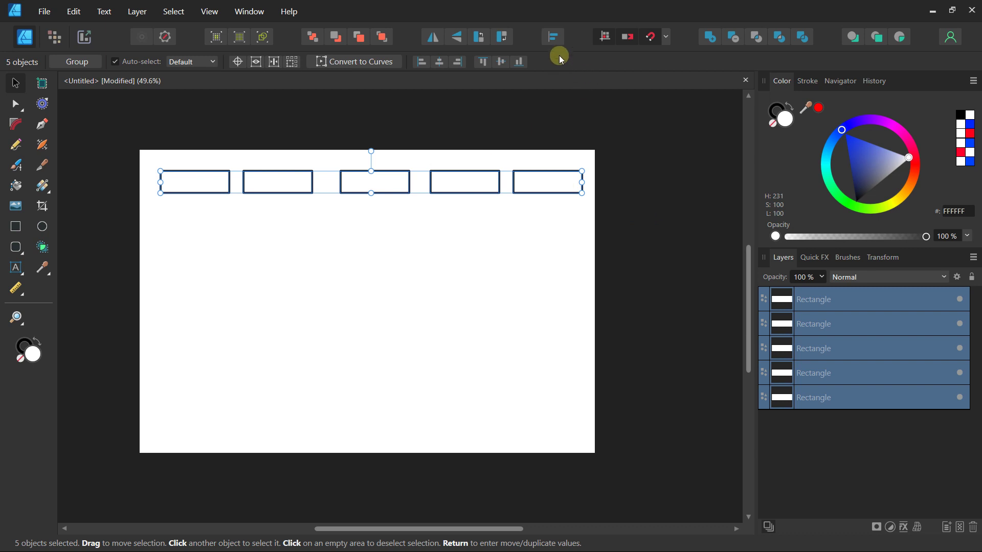
{"action": "left_click", "coordinate": [555, 38]}
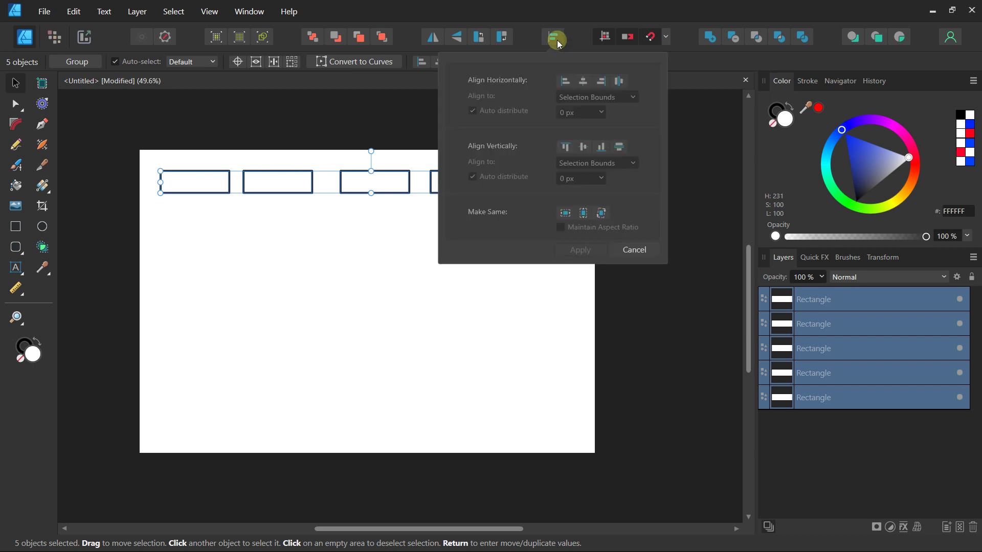
{"action": "left_click", "coordinate": [618, 82]}
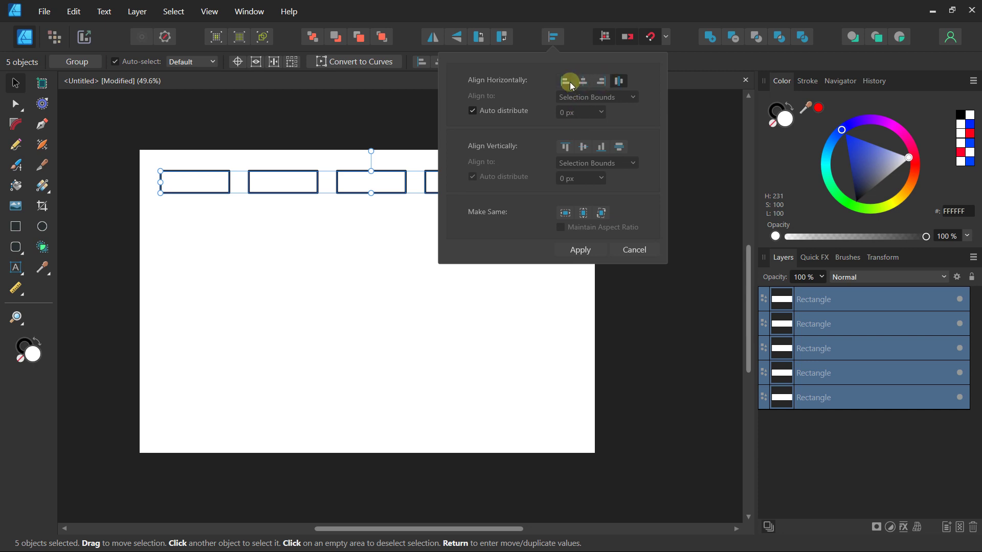
{"action": "left_click", "coordinate": [584, 152]}
{"action": "left_click", "coordinate": [385, 128]}
{"action": "left_click", "coordinate": [314, 161]}
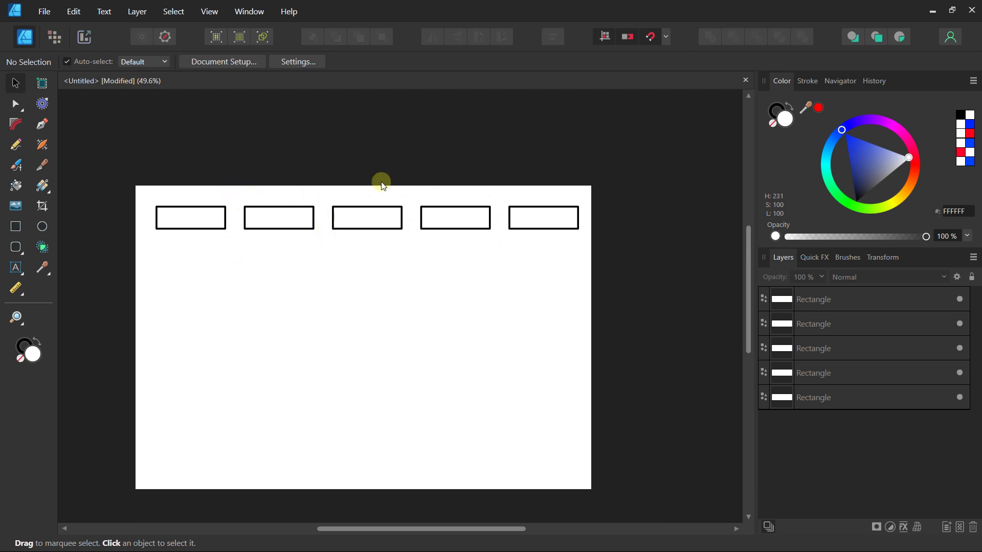
Step: Select all five rectangles, move the row slightly down and left on the page, and open the alignment options
{"action": "left_click_drag", "start_coordinate": [126, 169], "coordinate": [614, 286]}
{"action": "mouse_move", "coordinate": [555, 232]}
{"action": "left_mouse_down"}
{"action": "mouse_move", "coordinate": [572, 271]}
{"action": "mouse_move", "coordinate": [535, 221]}
{"action": "mouse_move", "coordinate": [547, 254]}
{"action": "mouse_move", "coordinate": [530, 228]}
{"action": "mouse_move", "coordinate": [546, 239]}
{"action": "left_mouse_up"}
{"action": "left_click", "coordinate": [557, 36]}
{"action": "left_click", "coordinate": [618, 80]}
{"action": "left_click", "coordinate": [618, 80]}
{"action": "left_click", "coordinate": [620, 81]}
{"action": "left_click", "coordinate": [618, 77]}
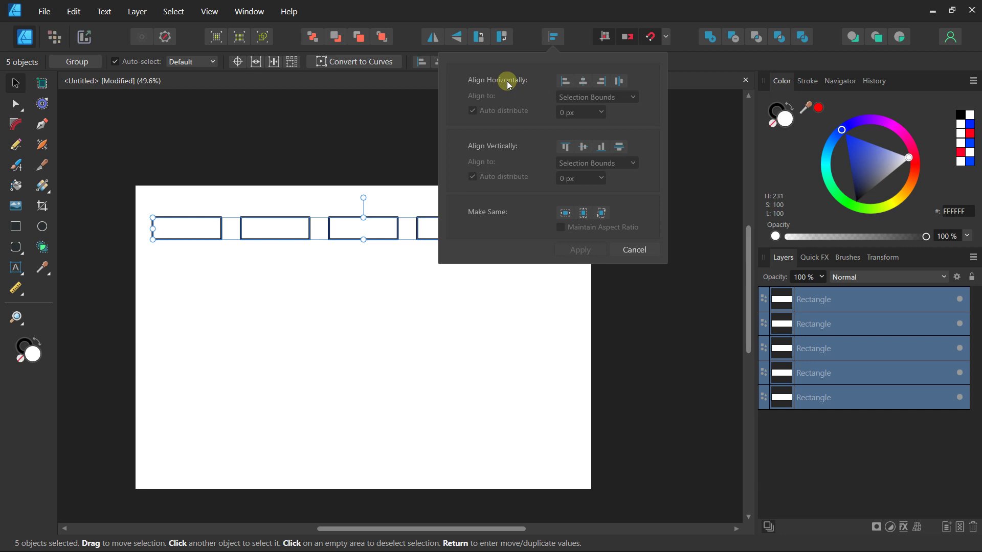
Step: Try centring the five ungrouped rectangles horizontally, and undo the alignment
{"action": "left_click", "coordinate": [584, 81]}
{"action": "left_click_drag", "start_coordinate": [350, 196], "coordinate": [311, 189]}
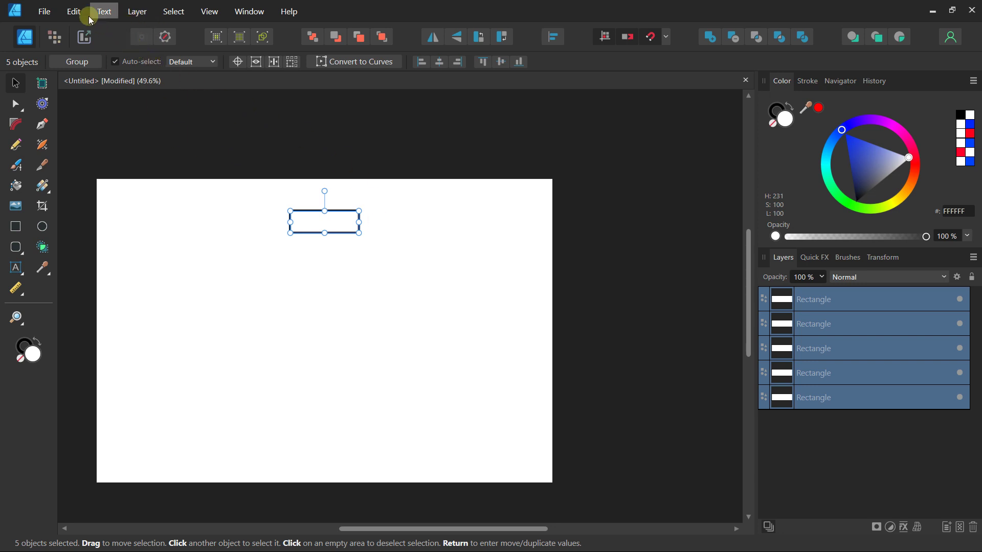
{"action": "left_click", "coordinate": [74, 12]}
{"action": "left_click", "coordinate": [76, 22]}
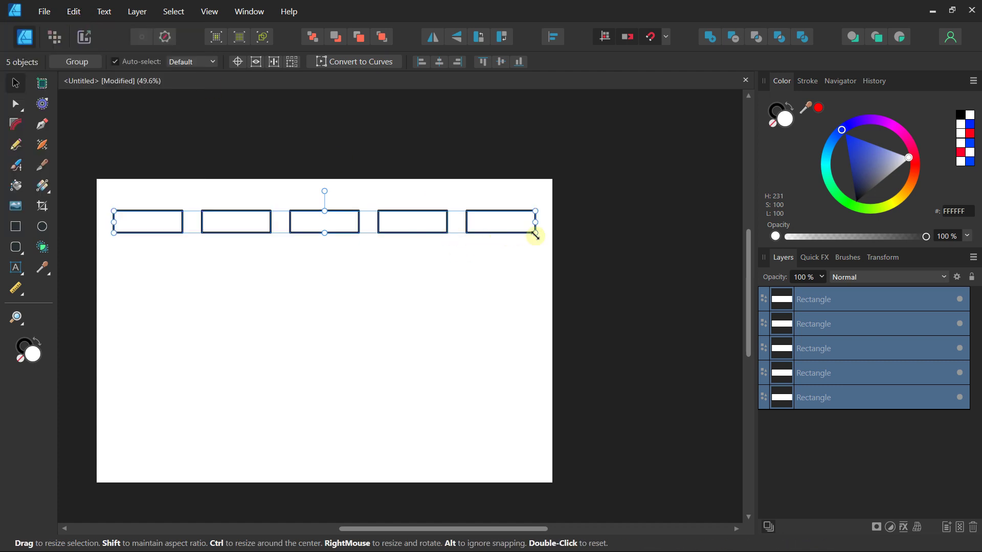
Step: Centre the five ungrouped rectangles horizontally within the selection bounds, and pull the stacked rectangles apart across the page
{"action": "left_click", "coordinate": [554, 40]}
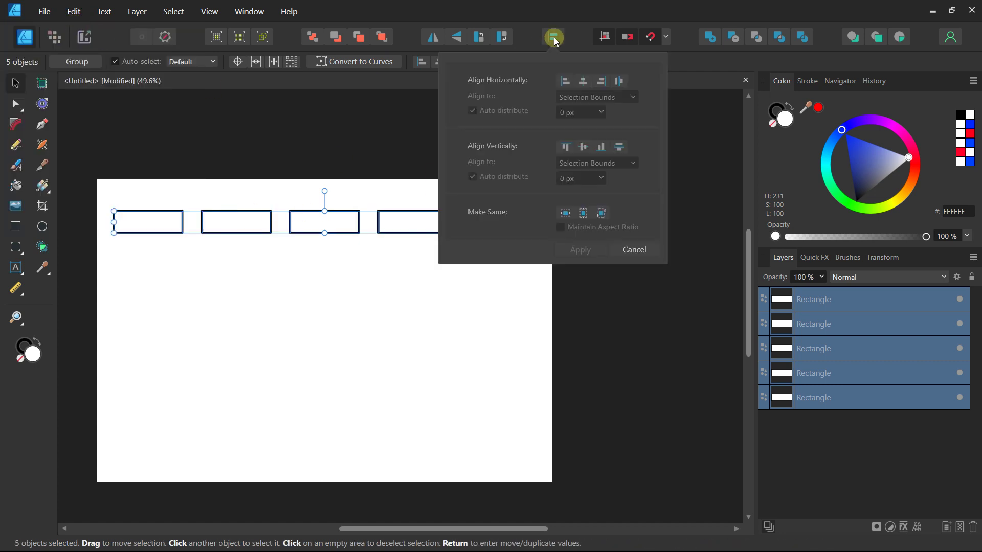
{"action": "left_click", "coordinate": [581, 83]}
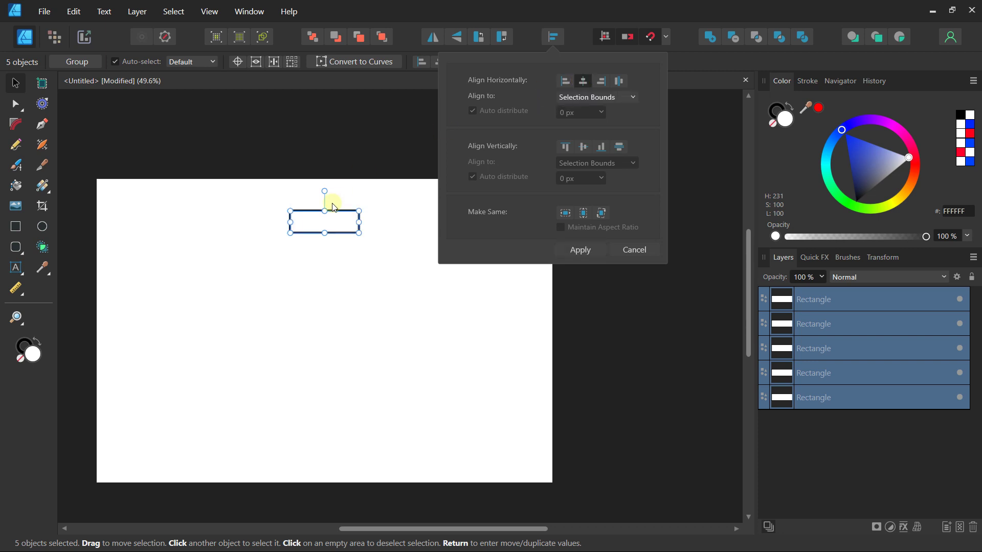
{"action": "left_click", "coordinate": [273, 195]}
{"action": "left_click_drag", "start_coordinate": [331, 223], "coordinate": [327, 305]}
{"action": "left_click_drag", "start_coordinate": [271, 230], "coordinate": [176, 269]}
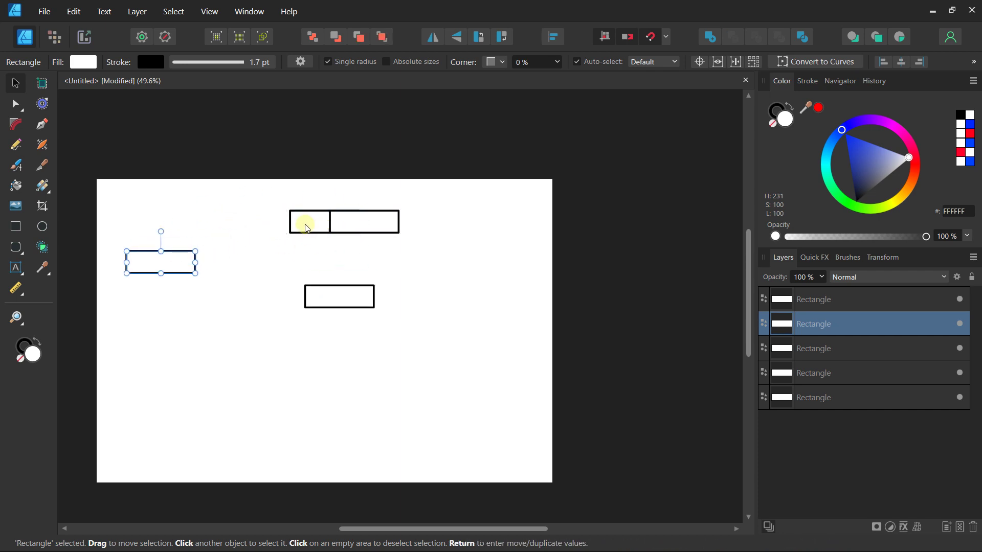
{"action": "left_click_drag", "start_coordinate": [305, 222], "coordinate": [237, 337]}
{"action": "left_click_drag", "start_coordinate": [358, 228], "coordinate": [273, 217]}
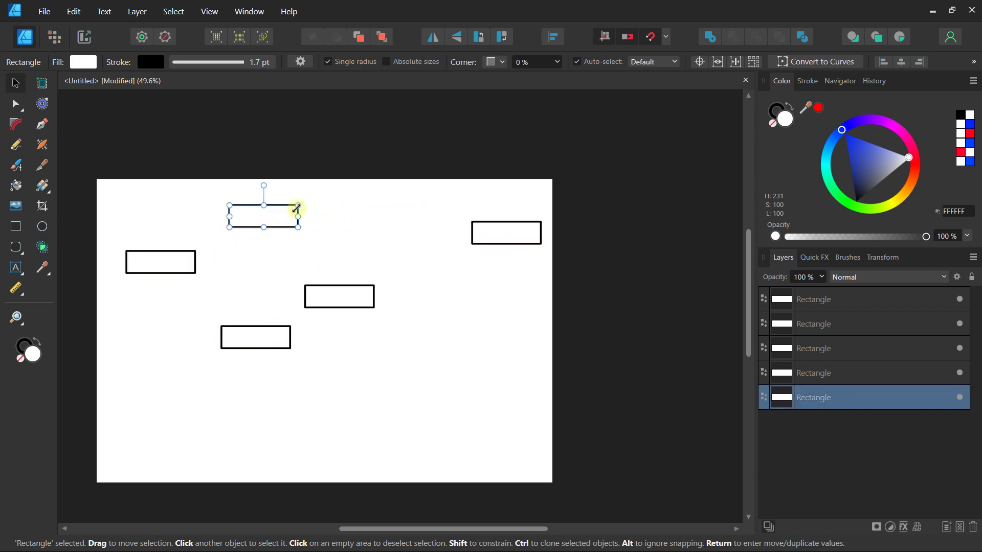
Step: Undo the moves of the separate rectangles and their horizontal centring until the evenly spaced row is restored
{"action": "left_click", "coordinate": [69, 15]}
{"action": "left_click", "coordinate": [72, 23]}
{"action": "left_click", "coordinate": [72, 15]}
{"action": "left_click", "coordinate": [71, 23]}
{"action": "left_click", "coordinate": [72, 15]}
{"action": "left_click", "coordinate": [72, 25]}
{"action": "left_click", "coordinate": [72, 16]}
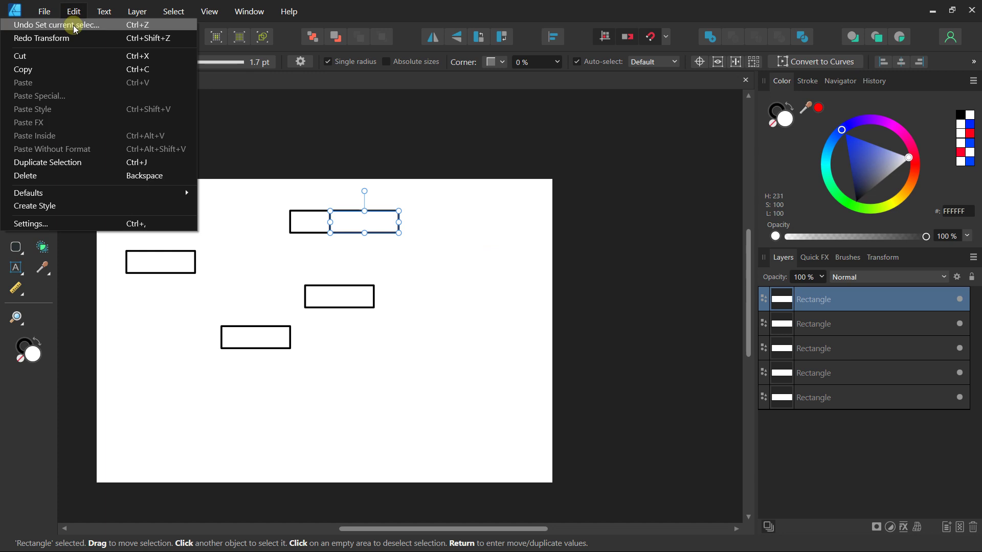
{"action": "left_click", "coordinate": [73, 26]}
{"action": "left_click", "coordinate": [71, 14]}
{"action": "left_click", "coordinate": [73, 26]}
{"action": "left_click", "coordinate": [71, 14]}
{"action": "left_click", "coordinate": [72, 25]}
{"action": "left_click", "coordinate": [75, 14]}
{"action": "left_click", "coordinate": [73, 25]}
{"action": "left_click", "coordinate": [73, 15]}
{"action": "left_click", "coordinate": [73, 25]}
{"action": "left_click", "coordinate": [77, 14]}
{"action": "left_click", "coordinate": [73, 25]}
{"action": "left_click", "coordinate": [74, 13]}
{"action": "left_click", "coordinate": [72, 24]}
{"action": "left_click", "coordinate": [76, 13]}
{"action": "left_click", "coordinate": [76, 12]}
{"action": "left_click", "coordinate": [75, 13]}
{"action": "left_click", "coordinate": [75, 24]}
{"action": "left_click", "coordinate": [75, 15]}
{"action": "left_click", "coordinate": [75, 24]}
{"action": "left_click", "coordinate": [75, 12]}
{"action": "left_click", "coordinate": [75, 25]}
{"action": "left_click", "coordinate": [77, 15]}
{"action": "left_click", "coordinate": [76, 23]}
{"action": "left_click", "coordinate": [76, 12]}
{"action": "left_click", "coordinate": [78, 23]}
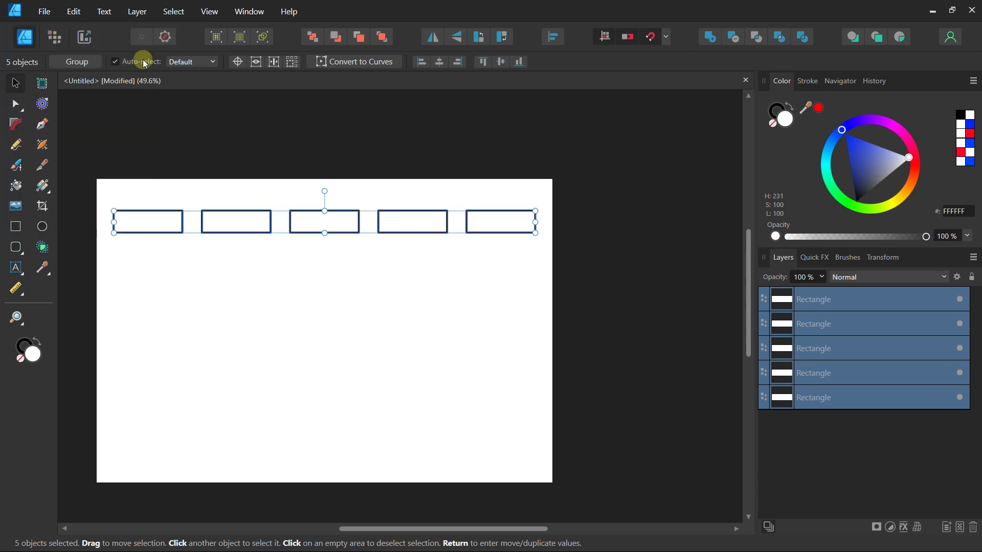
Step: Select all five rectangles in the row and group them
{"action": "left_click", "coordinate": [317, 166]}
{"action": "left_click_drag", "start_coordinate": [284, 162], "coordinate": [310, 149]}
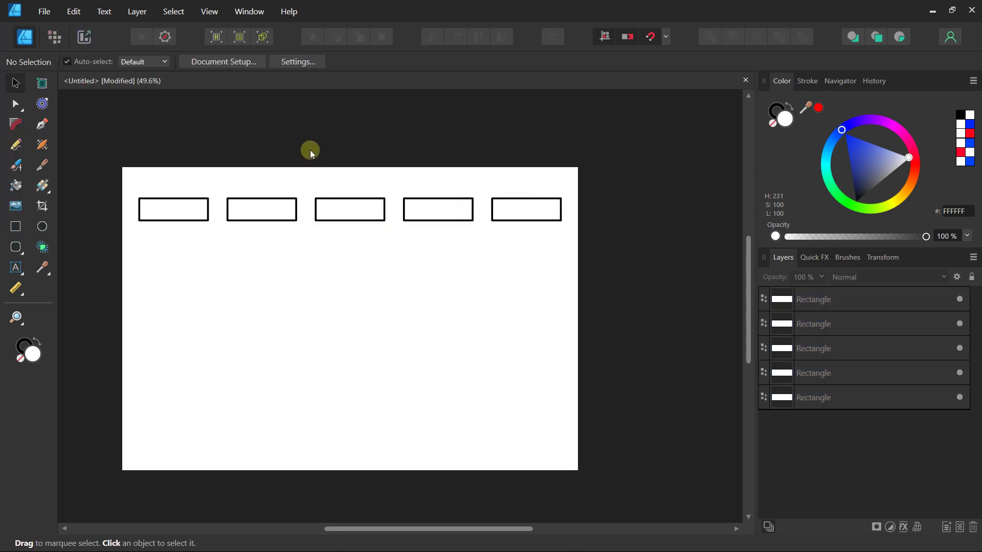
{"action": "left_click_drag", "start_coordinate": [101, 135], "coordinate": [625, 277]}
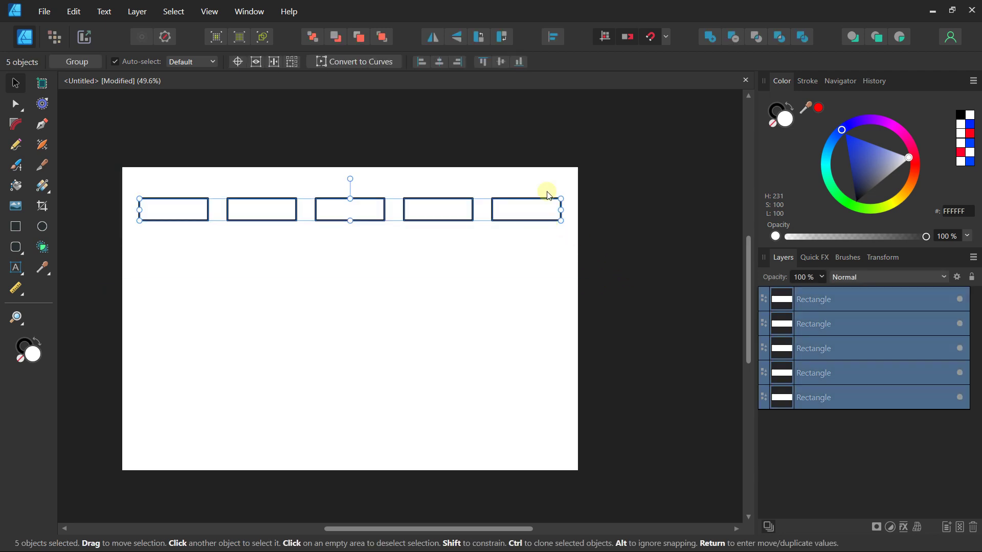
{"action": "right_click", "coordinate": [527, 204]}
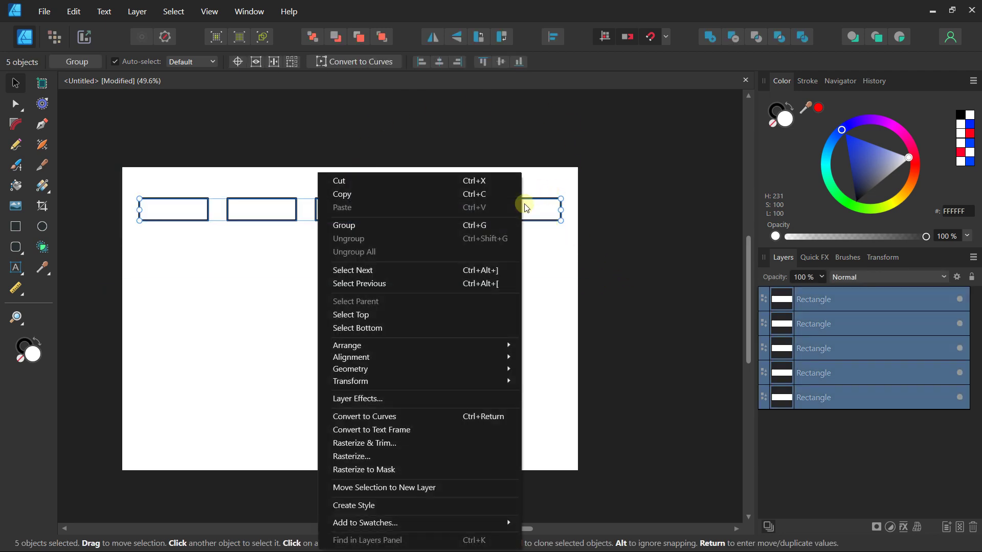
{"action": "left_click", "coordinate": [397, 225]}
Step: Move the grouped row slightly off centre toward the page's upper edge, and centre it horizontally on the spread
{"action": "left_click_drag", "start_coordinate": [360, 212], "coordinate": [351, 201]}
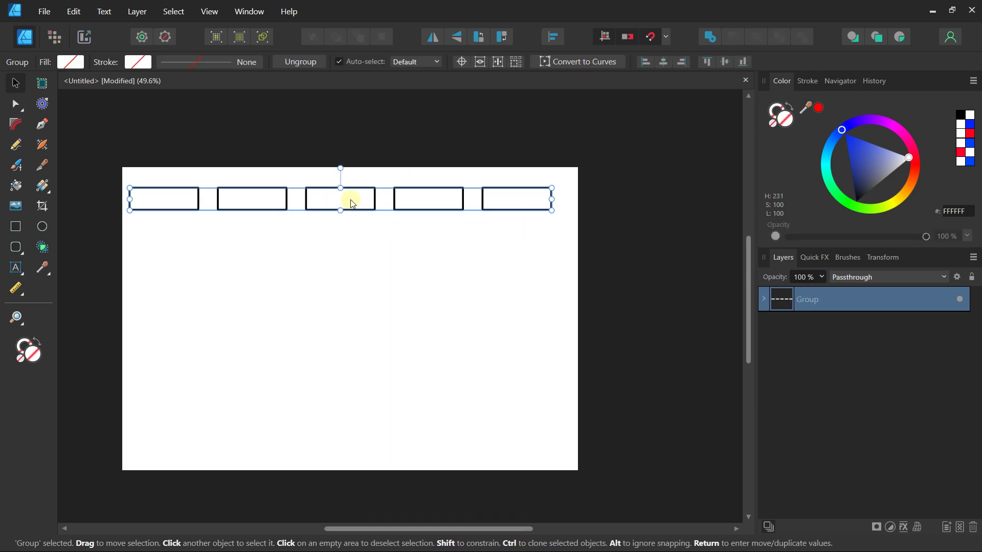
{"action": "left_click", "coordinate": [554, 38]}
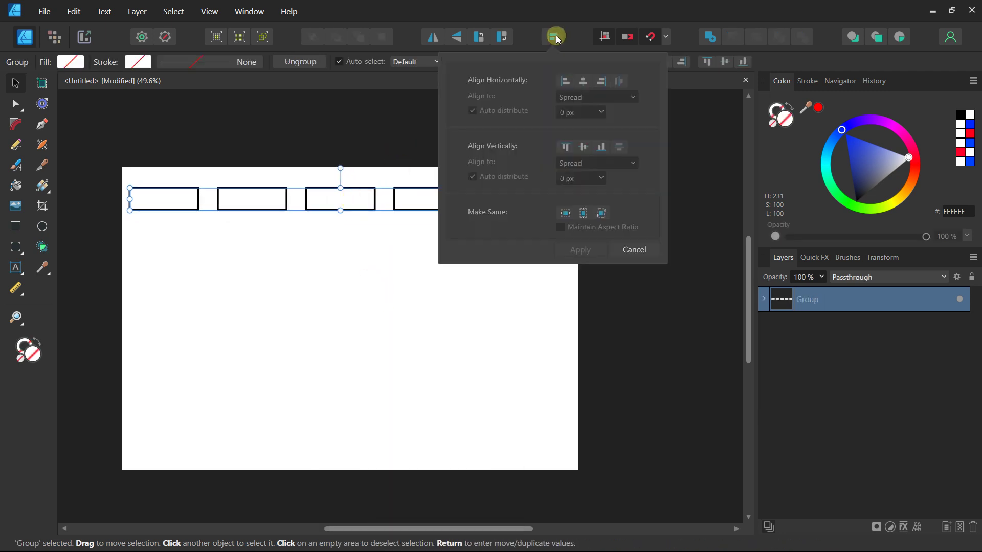
{"action": "left_click", "coordinate": [586, 82]}
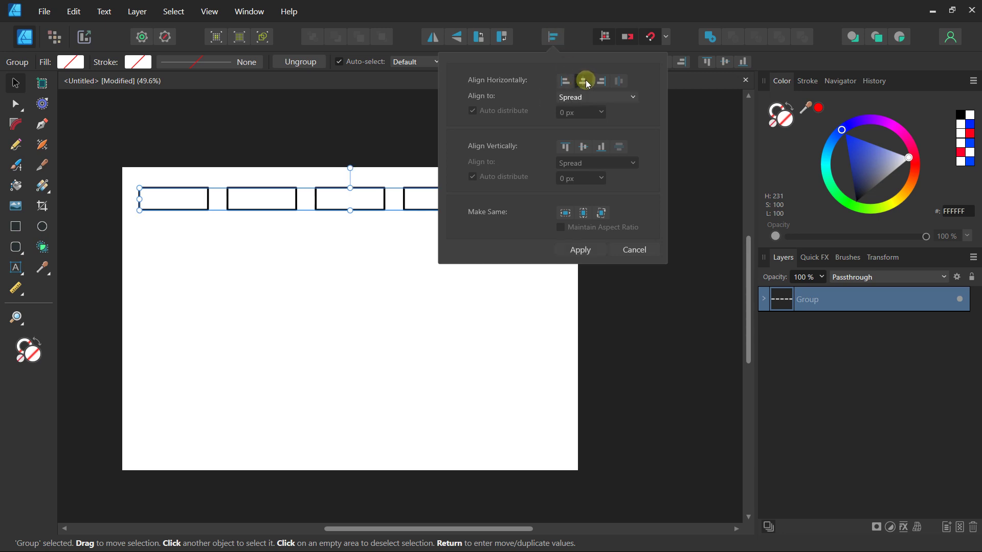
{"action": "left_click", "coordinate": [692, 278]}
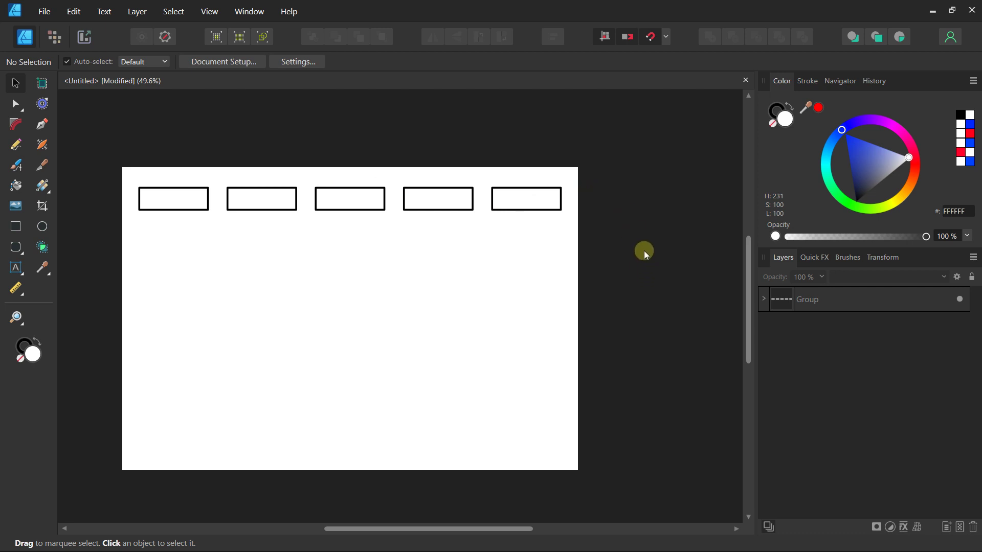
Step: Nudge the grouped row slightly upward and rename its group as Group 1
{"action": "left_click", "coordinate": [419, 203]}
{"action": "left_click_drag", "start_coordinate": [423, 198], "coordinate": [416, 193]}
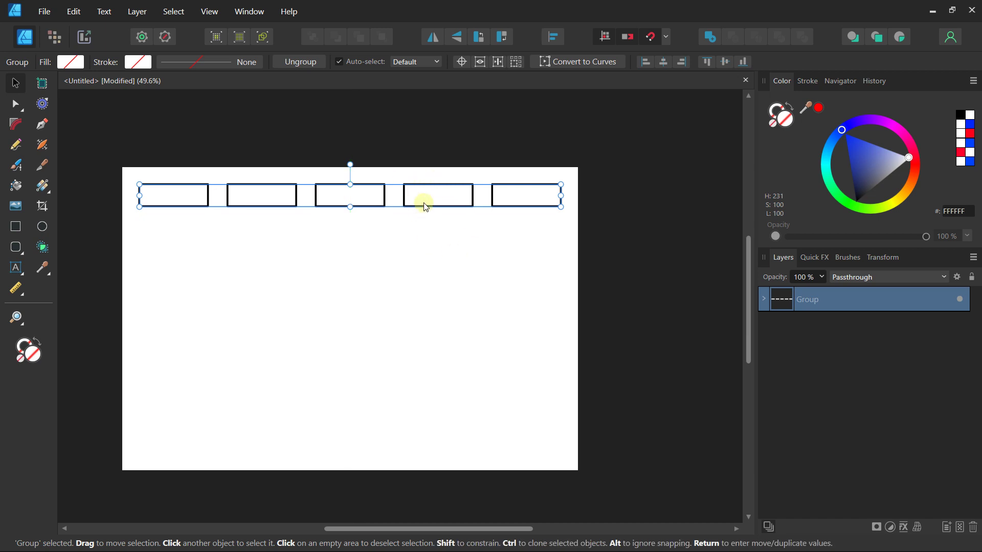
{"action": "double_click", "coordinate": [831, 299]}
{"action": "type", "text": "Gr"}
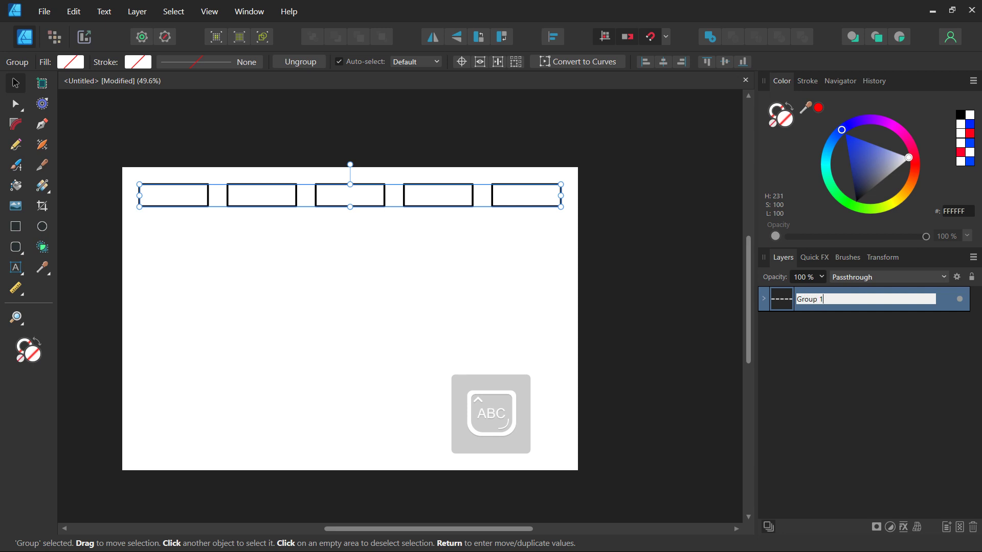
{"action": "type", "text": "oup 1"}
{"action": "key", "text": "Return"}
Step: Duplicate the grouped row downward to make three rows, and undo the stray copy of a single rectangle
{"action": "left_click", "coordinate": [258, 192]}
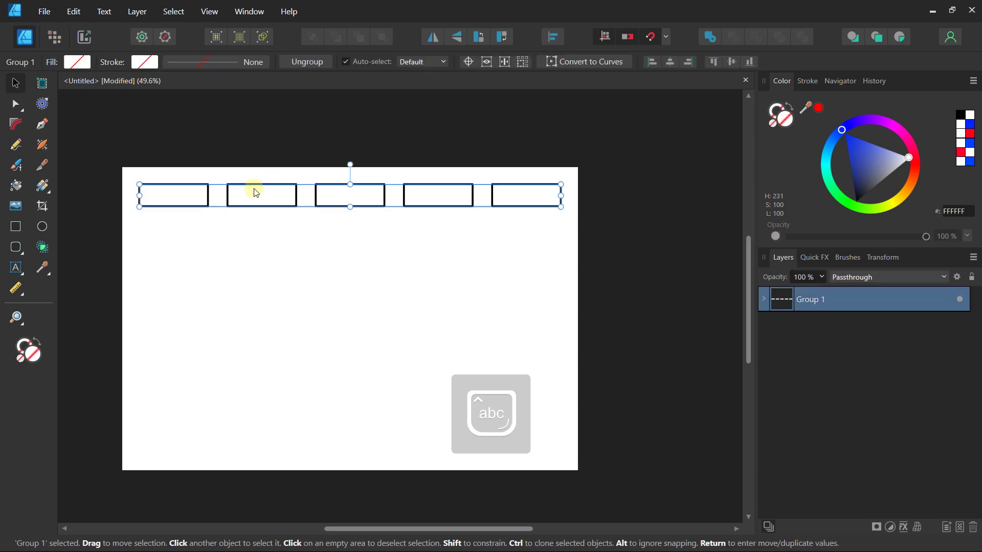
{"action": "left_click_drag", "start_coordinate": [266, 192], "coordinate": [260, 307]}
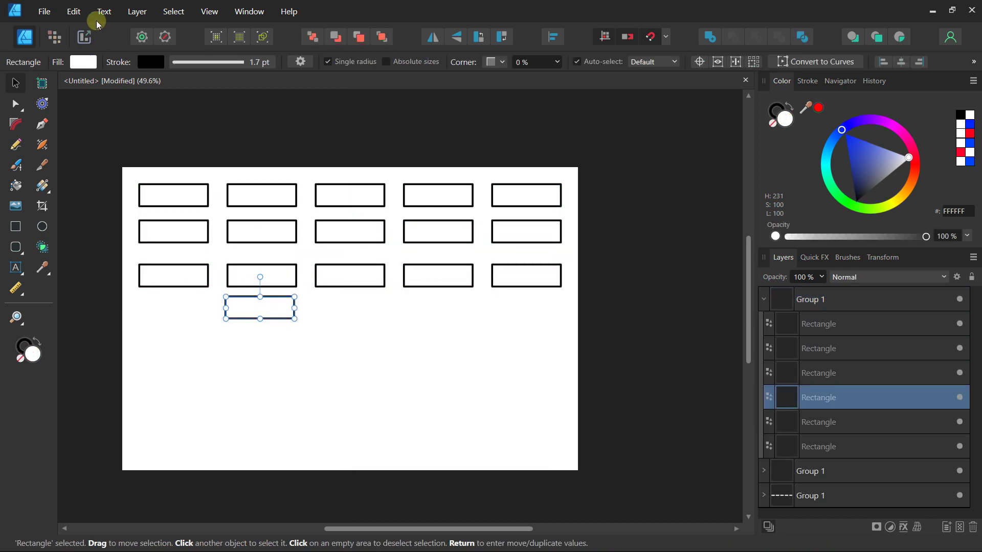
{"action": "left_click", "coordinate": [78, 17]}
{"action": "left_click", "coordinate": [71, 24]}
{"action": "left_click", "coordinate": [136, 219]}
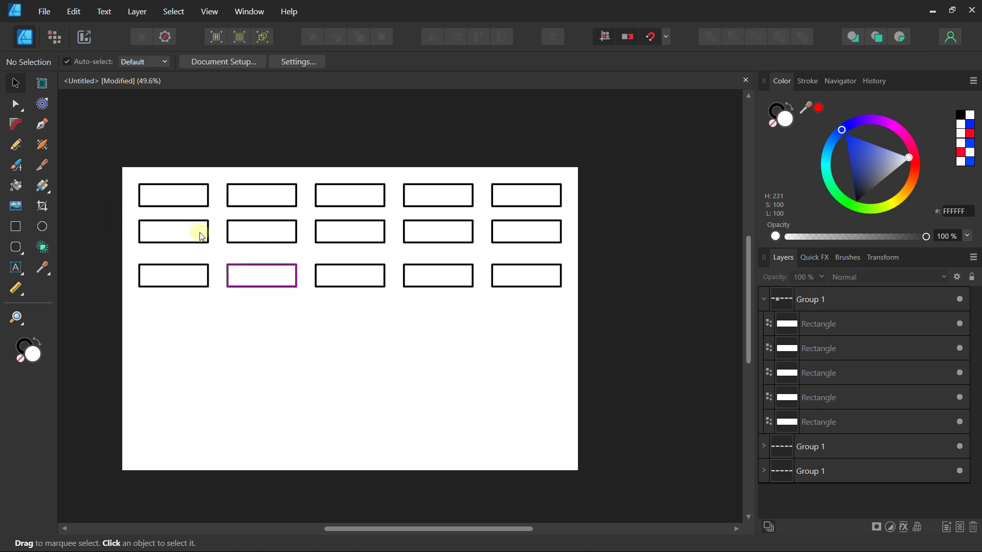
Step: Duplicate the grouped row further down the page until there are seven rows
{"action": "left_click", "coordinate": [279, 286]}
{"action": "left_click_drag", "start_coordinate": [279, 290], "coordinate": [269, 464]}
{"action": "scroll", "coordinate": [272, 347], "scroll_direction": "up", "scroll_amount": 3}
{"action": "scroll", "coordinate": [271, 398], "scroll_direction": "down", "scroll_amount": 3}
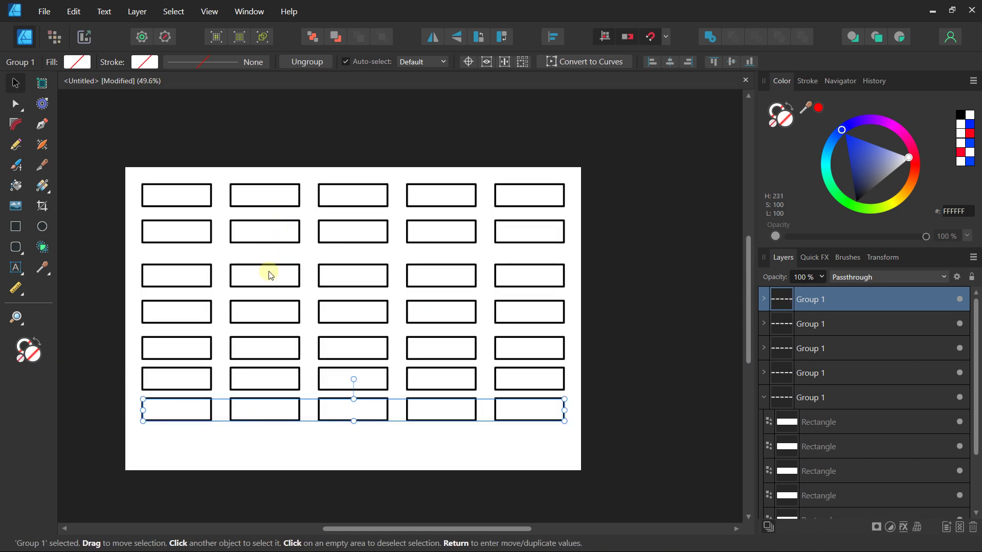
{"action": "left_click_drag", "start_coordinate": [274, 321], "coordinate": [303, 193]}
{"action": "scroll", "coordinate": [274, 285], "scroll_direction": "up", "scroll_amount": 3}
{"action": "left_click_drag", "start_coordinate": [288, 271], "coordinate": [290, 330]}
{"action": "left_click", "coordinate": [104, 11]}
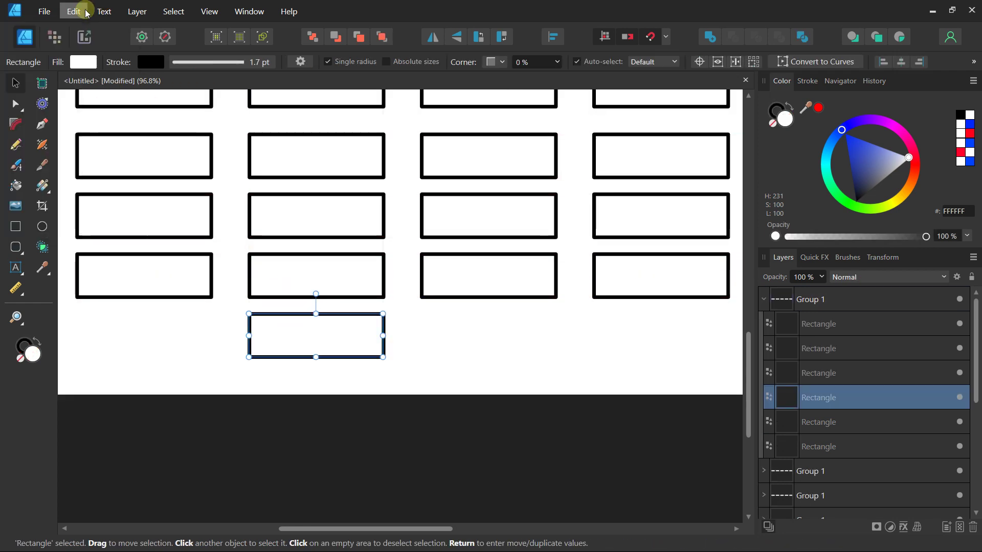
{"action": "left_click", "coordinate": [83, 26]}
{"action": "left_click", "coordinate": [223, 317]}
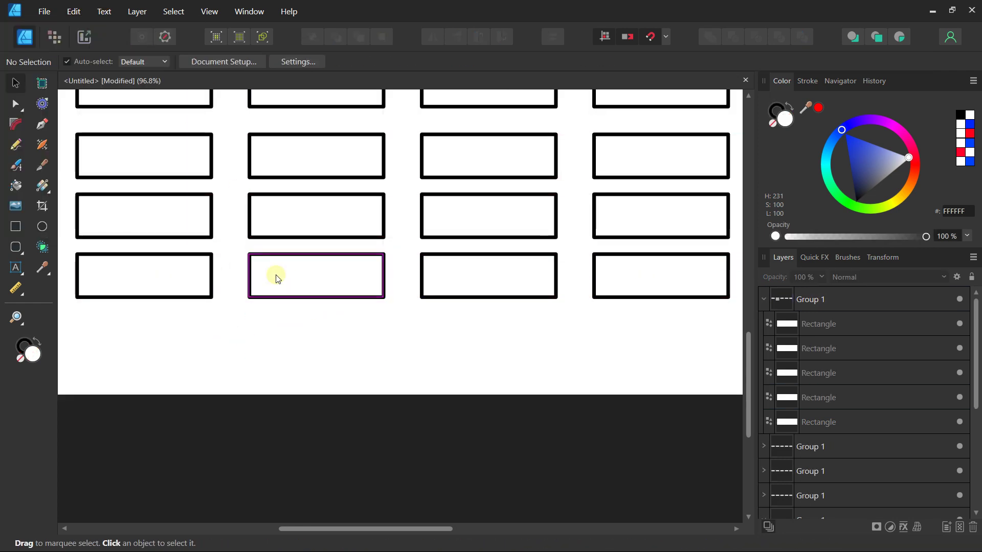
Step: Duplicate the last grouped row below itself as an eighth row near the page's lower edge
{"action": "left_click", "coordinate": [276, 274]}
{"action": "left_click_drag", "start_coordinate": [276, 274], "coordinate": [289, 338]}
{"action": "double_click", "coordinate": [286, 333]}
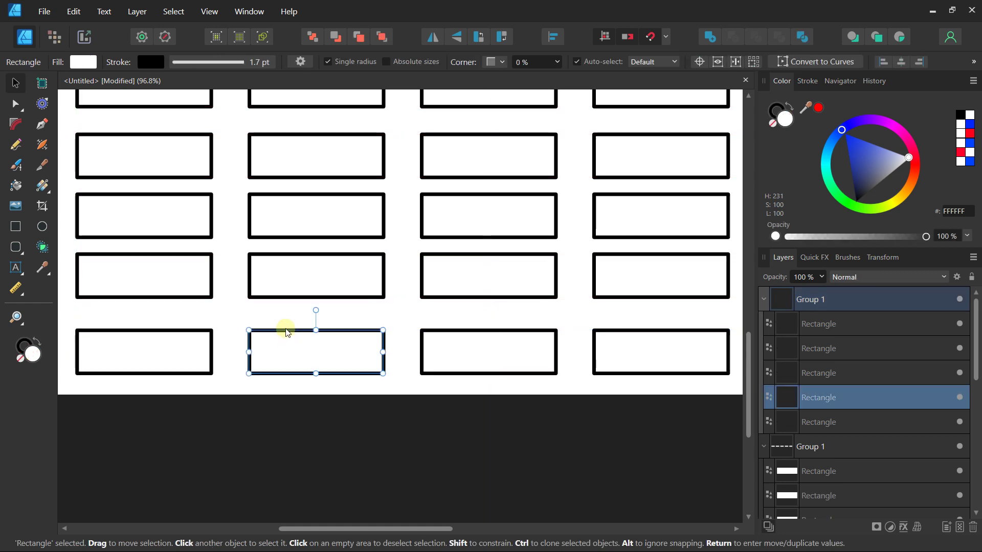
{"action": "scroll", "coordinate": [285, 328], "scroll_direction": "down", "scroll_amount": 4}
{"action": "left_click", "coordinate": [286, 364]}
{"action": "scroll", "coordinate": [294, 252], "scroll_direction": "down", "scroll_amount": 2}
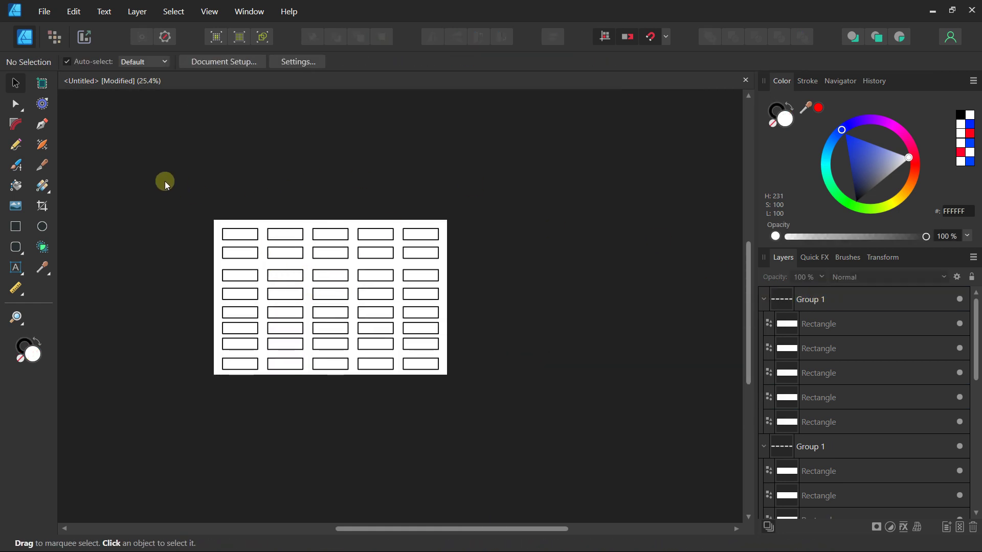
Step: Select all eight grouped rows, centre them horizontally and space them evenly in the vertical direction within the selection bounds
{"action": "left_click_drag", "start_coordinate": [127, 154], "coordinate": [576, 461]}
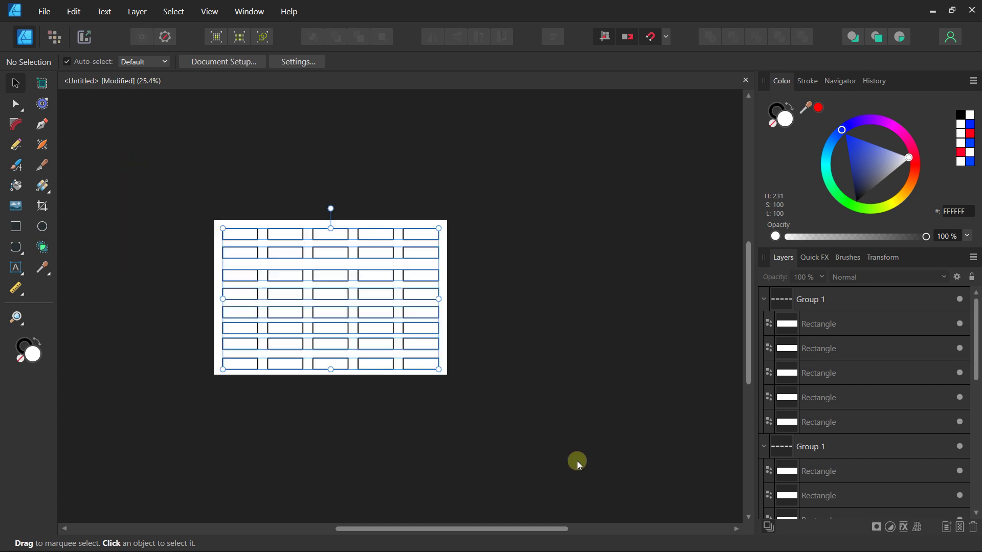
{"action": "scroll", "coordinate": [296, 282], "scroll_direction": "up", "scroll_amount": 1}
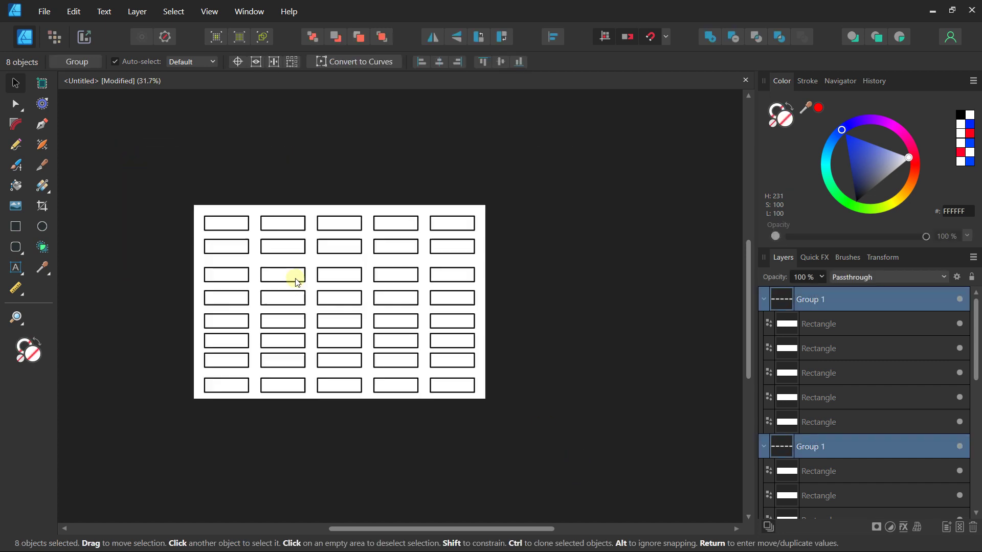
{"action": "left_click", "coordinate": [555, 40]}
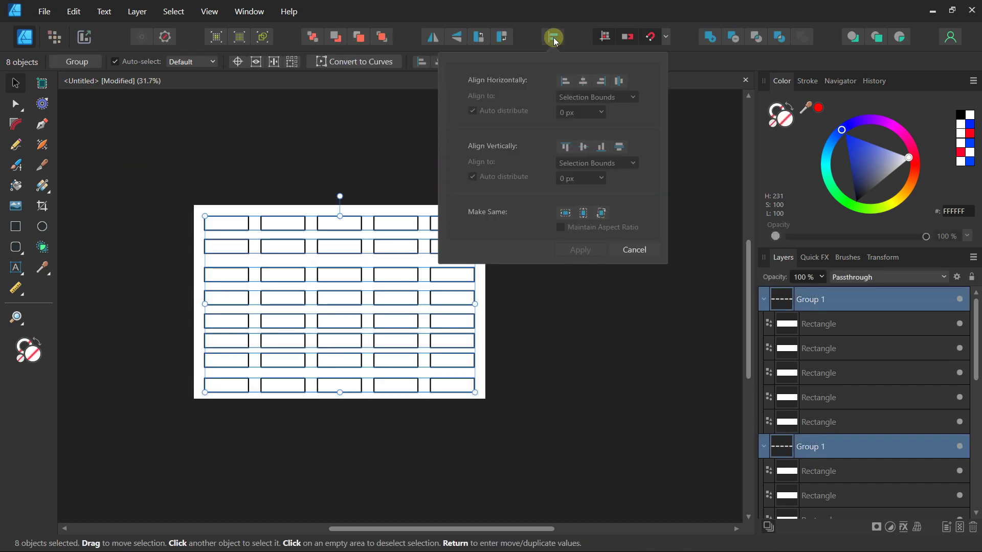
{"action": "left_click", "coordinate": [585, 84]}
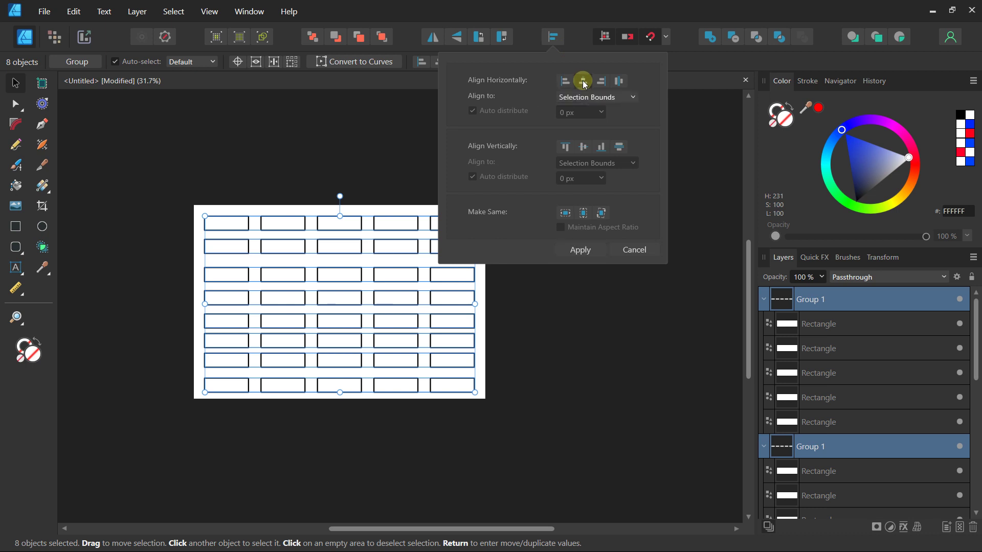
{"action": "left_click", "coordinate": [609, 145]}
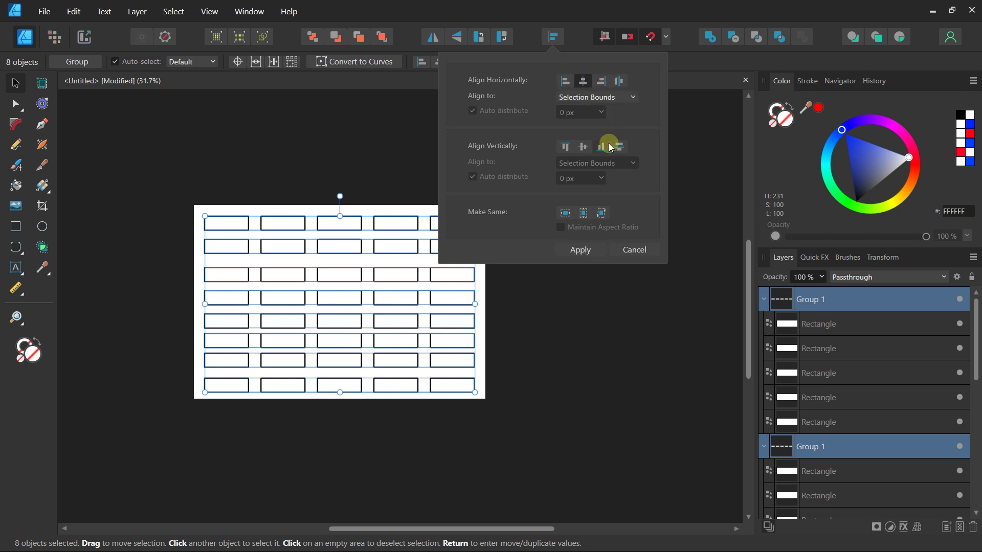
{"action": "left_click", "coordinate": [620, 148]}
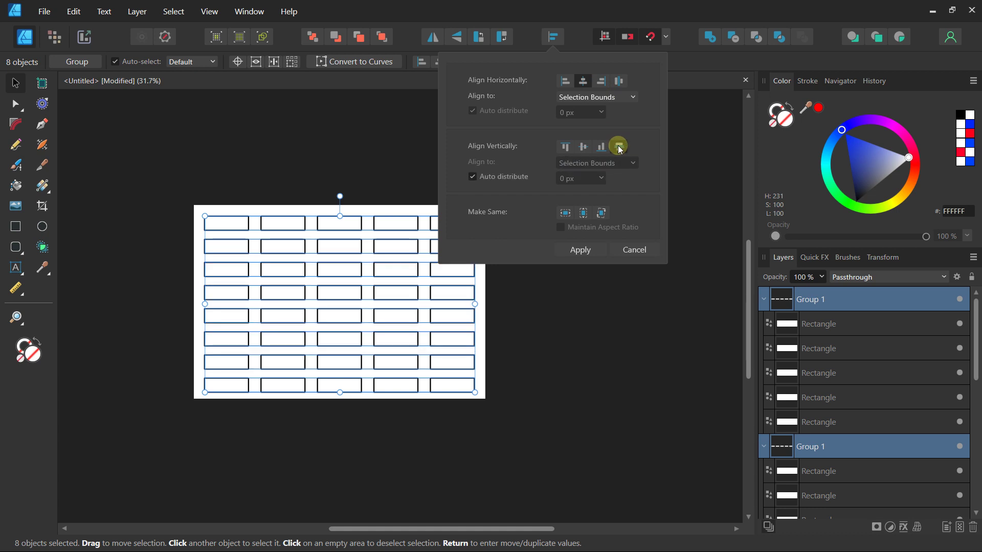
{"action": "left_click", "coordinate": [201, 158]}
Step: Collapse the expanded groups in the layer list so only the eight group entries show
{"action": "scroll", "coordinate": [296, 249], "scroll_direction": "up", "scroll_amount": 2}
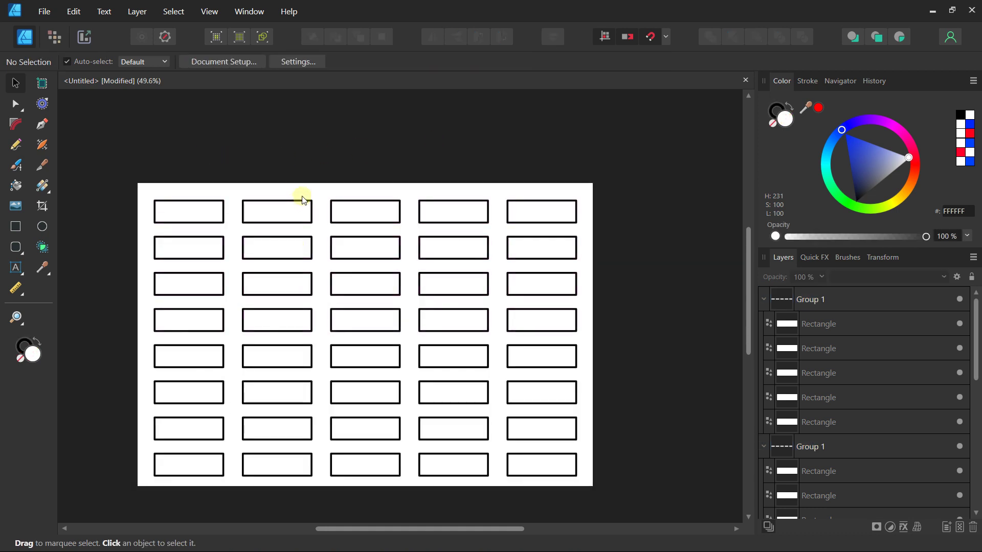
{"action": "scroll", "coordinate": [294, 179], "scroll_direction": "down", "scroll_amount": 1}
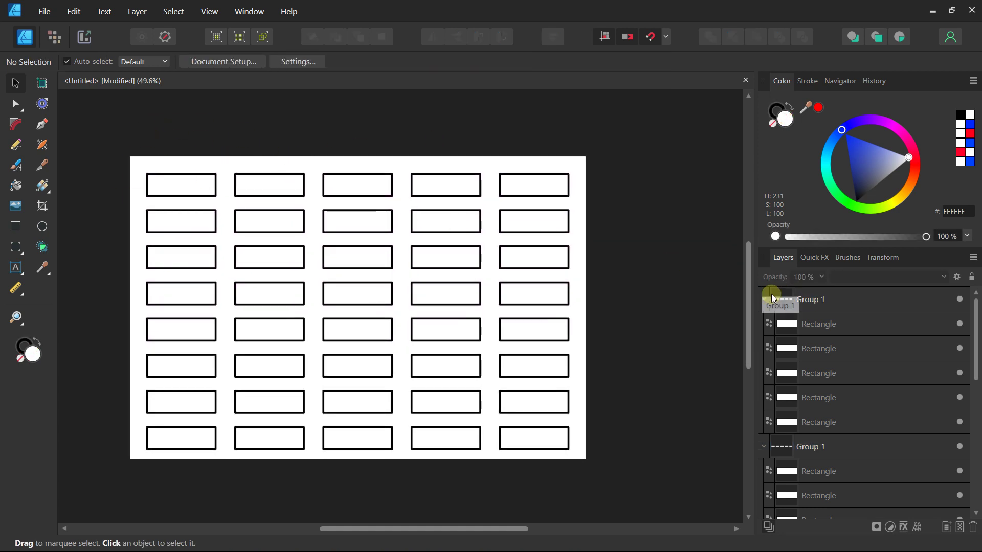
{"action": "left_click", "coordinate": [764, 300]}
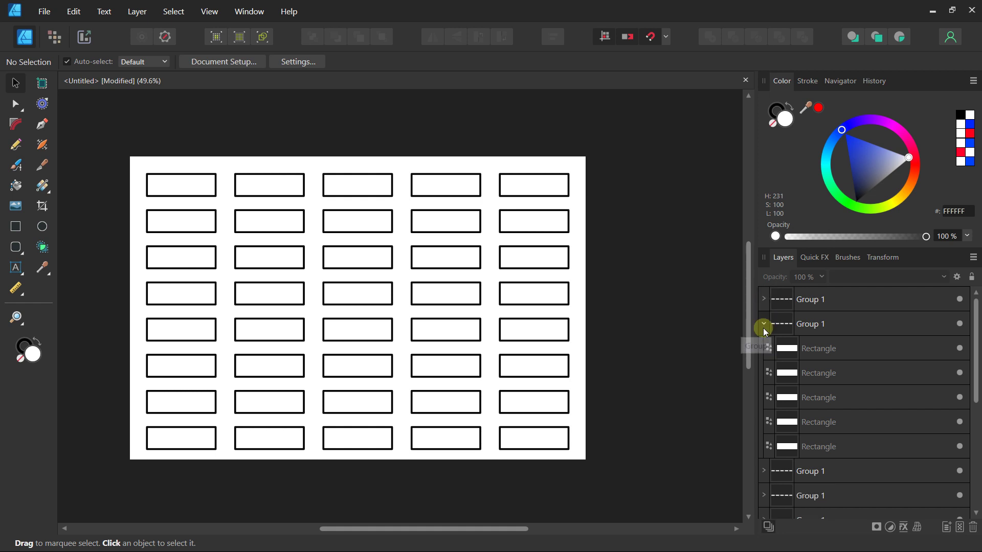
{"action": "left_click", "coordinate": [764, 324]}
{"action": "left_click", "coordinate": [764, 424]}
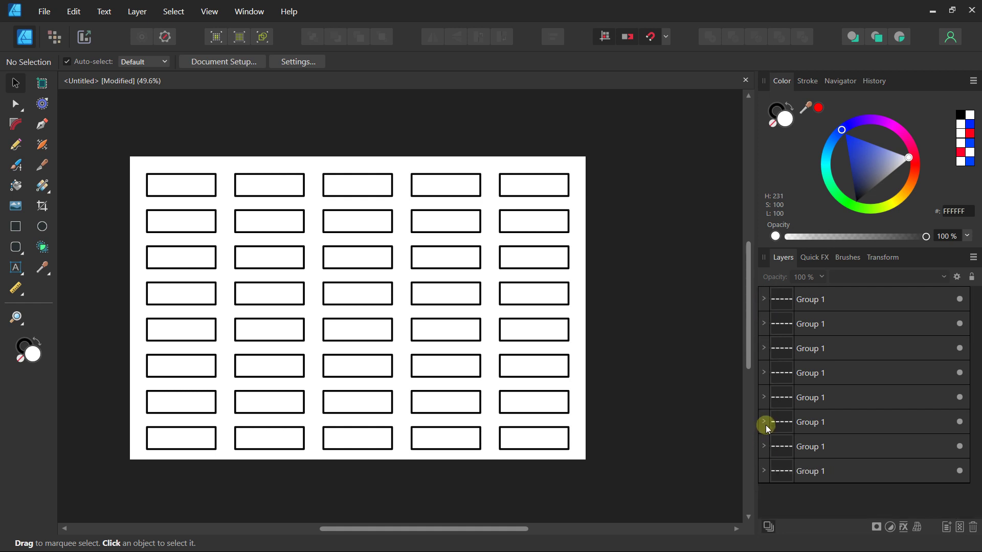
Step: Identify the rows of the first two listed groups and rename the second one as Group 2
{"action": "left_click", "coordinate": [803, 317]}
{"action": "left_click", "coordinate": [801, 301]}
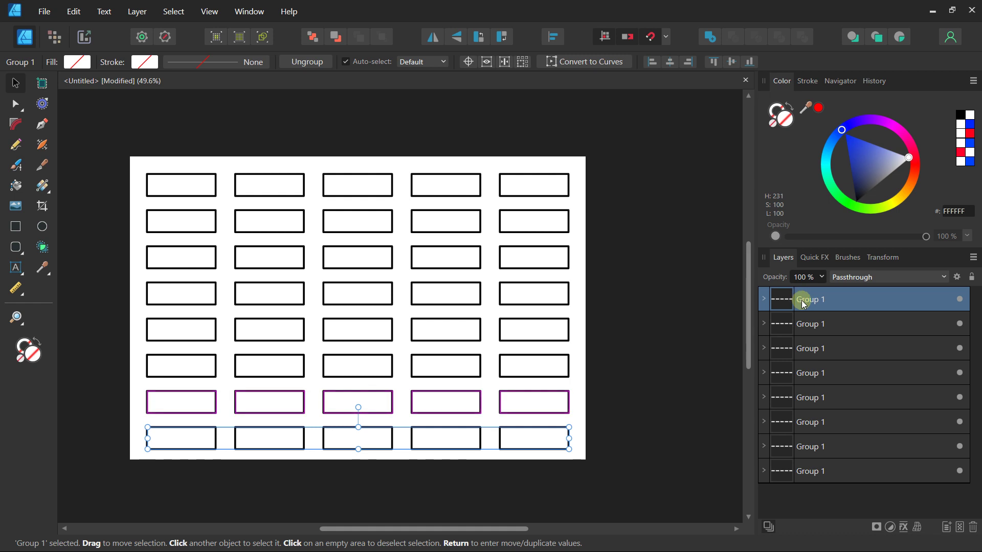
{"action": "left_click", "coordinate": [806, 326]}
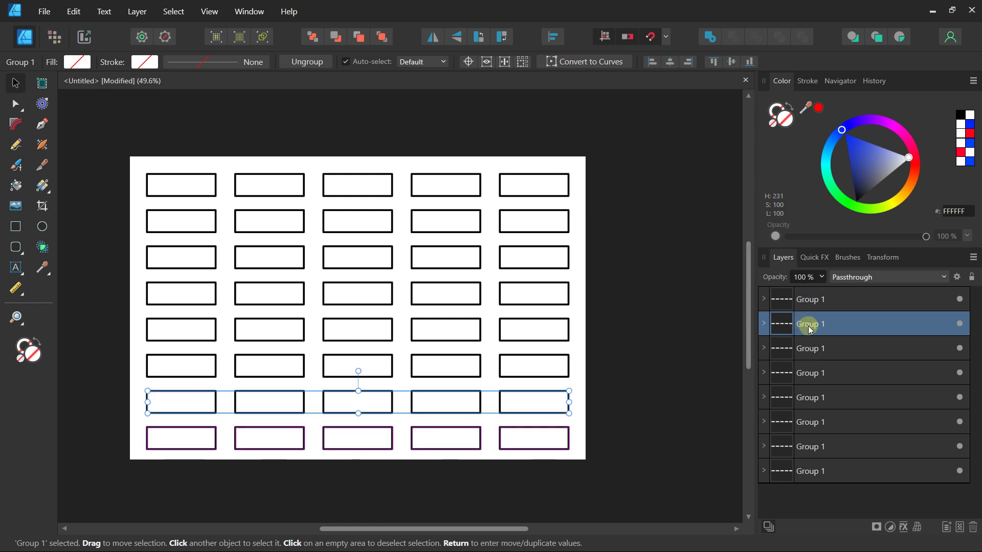
{"action": "double_click", "coordinate": [806, 325]}
{"action": "key", "text": "BackSpace"}
{"action": "type", "text": "2"}
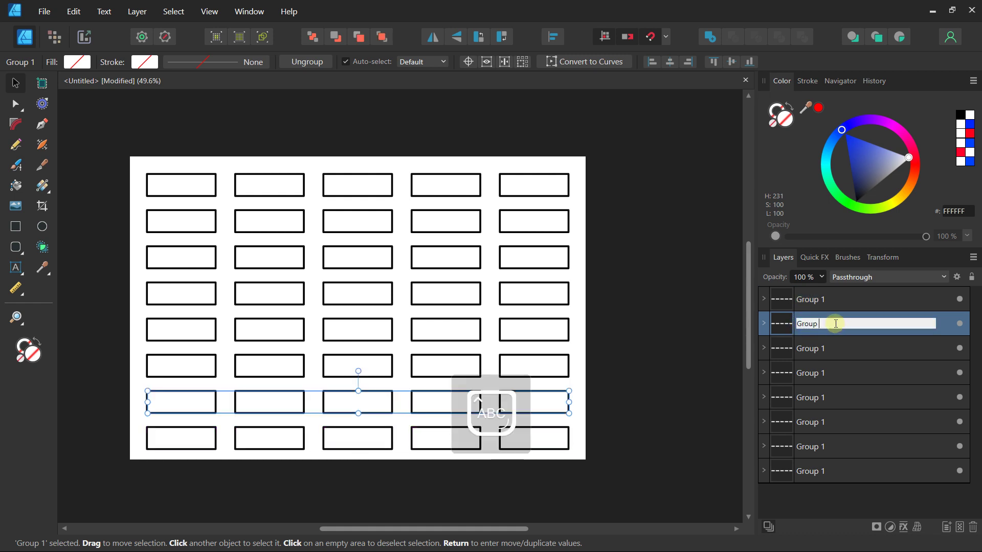
{"action": "key", "text": "Return"}
Step: Rename the third and fourth listed groups as Group 3 and Group 4
{"action": "double_click", "coordinate": [853, 348]}
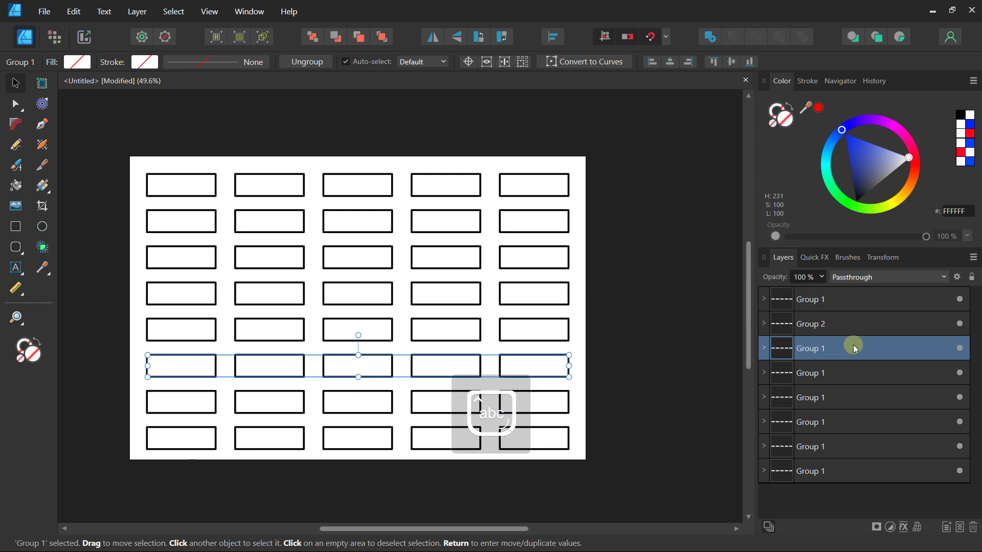
{"action": "key", "text": "BackSpace"}
{"action": "type", "text": "3"}
{"action": "key", "text": "Return"}
{"action": "double_click", "coordinate": [851, 372]}
{"action": "key", "text": "BackSpace"}
{"action": "type", "text": "4"}
{"action": "key", "text": "Return"}
Step: Rename the fifth and sixth listed groups as Group 5 and Group 6
{"action": "double_click", "coordinate": [845, 397]}
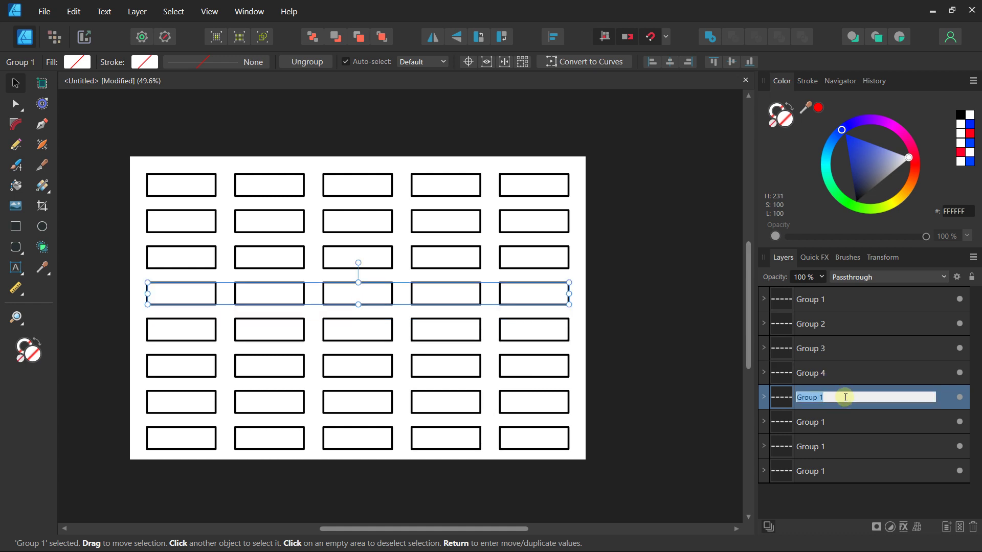
{"action": "type", "text": "5"}
{"action": "key", "text": "Return"}
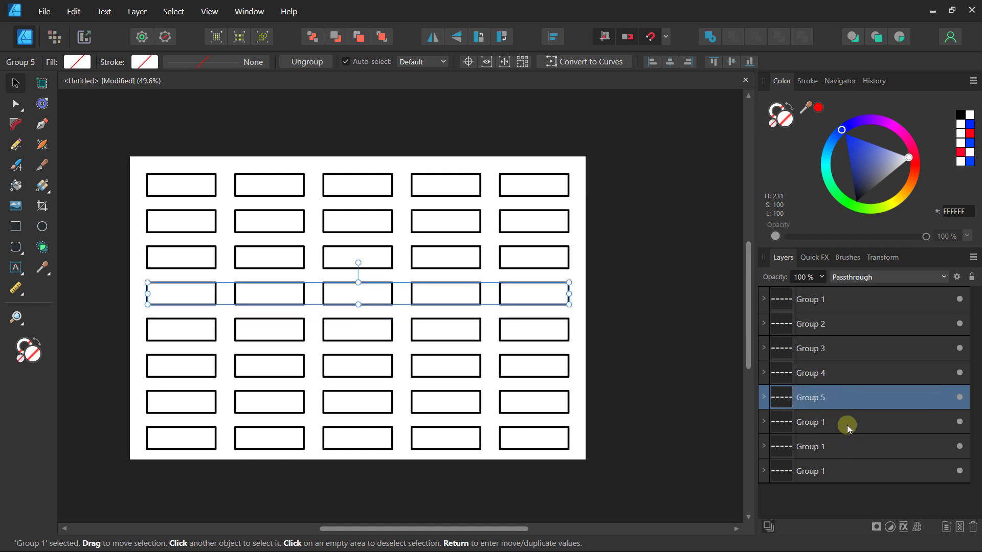
{"action": "double_click", "coordinate": [847, 421]}
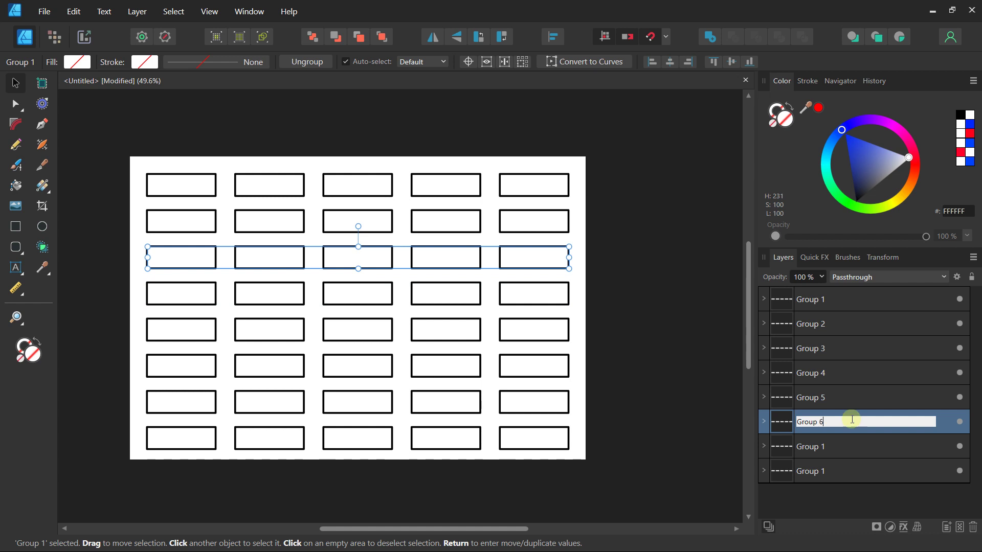
{"action": "type", "text": "6"}
{"action": "key", "text": "Return"}
Step: Rename the seventh and eighth listed groups as Group 7 and Group 8, and clear the selection
{"action": "double_click", "coordinate": [854, 443]}
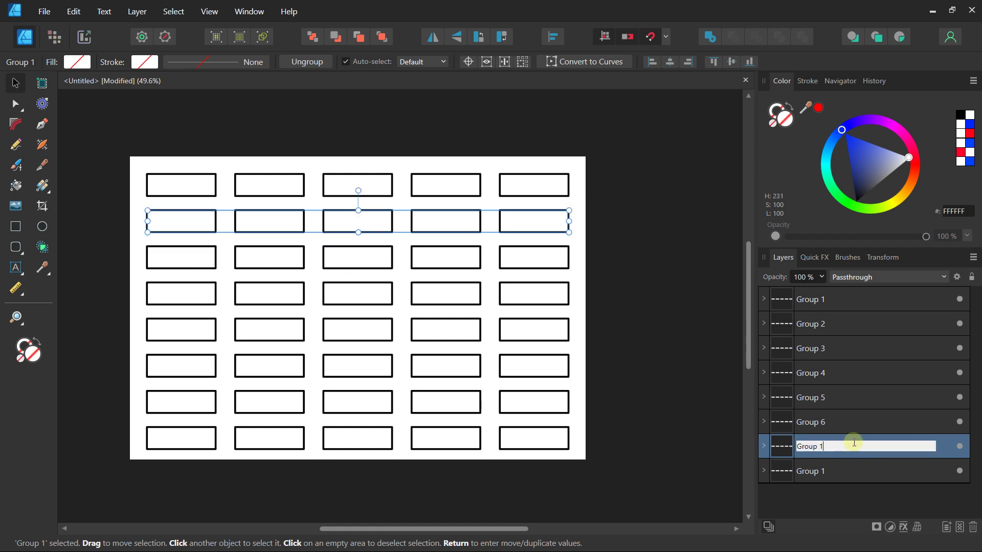
{"action": "type", "text": "7"}
{"action": "key", "text": "Return"}
{"action": "double_click", "coordinate": [848, 468]}
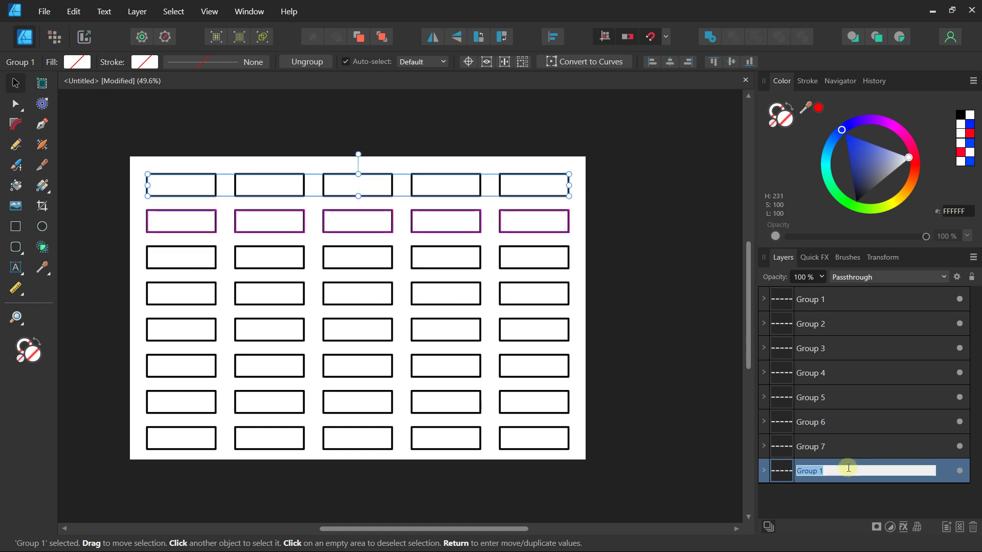
{"action": "key", "text": "BackSpace"}
{"action": "type", "text": "8"}
{"action": "key", "text": "Return"}
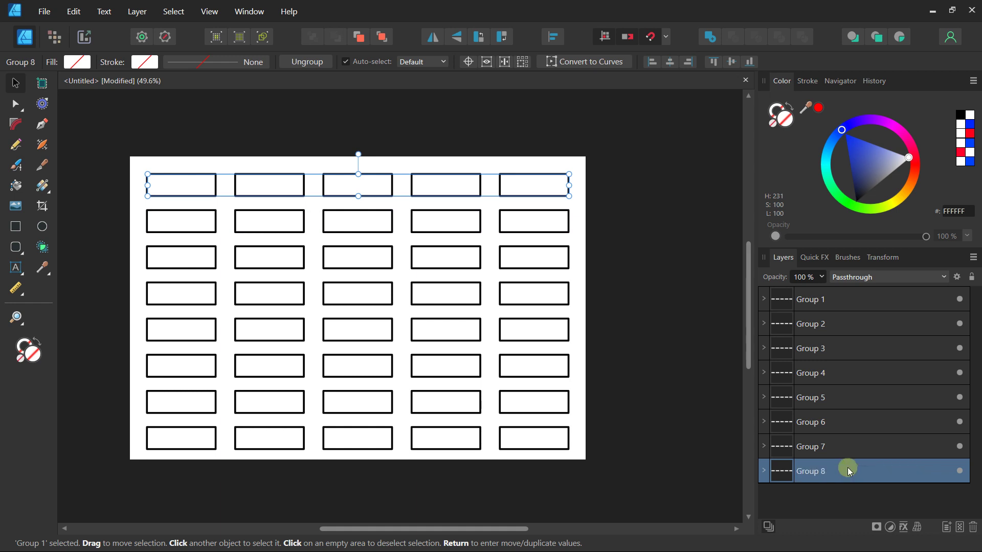
{"action": "scroll", "coordinate": [368, 249], "scroll_direction": "down", "scroll_amount": 1}
{"action": "left_click", "coordinate": [149, 134]}
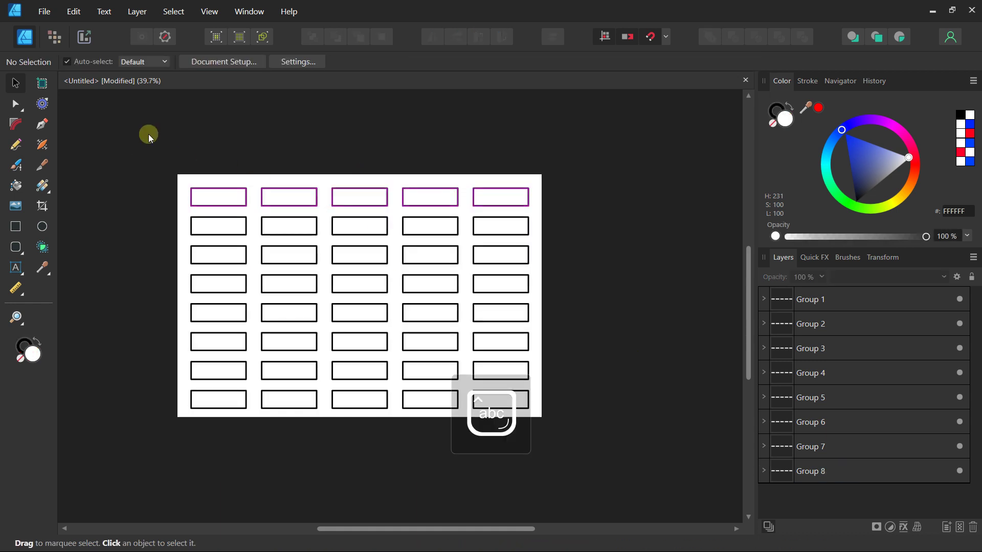
Step: Select all eight groups, try aligning them vertically to the middle of the selection bounds, and undo the alignment
{"action": "left_click_drag", "start_coordinate": [149, 146], "coordinate": [557, 451]}
{"action": "mouse_move", "coordinate": [494, 316]}
{"action": "left_mouse_down"}
{"action": "mouse_move", "coordinate": [477, 311]}
{"action": "mouse_move", "coordinate": [502, 321]}
{"action": "mouse_move", "coordinate": [485, 306]}
{"action": "left_mouse_up"}
{"action": "scroll", "coordinate": [329, 291], "scroll_direction": "up", "scroll_amount": 1}
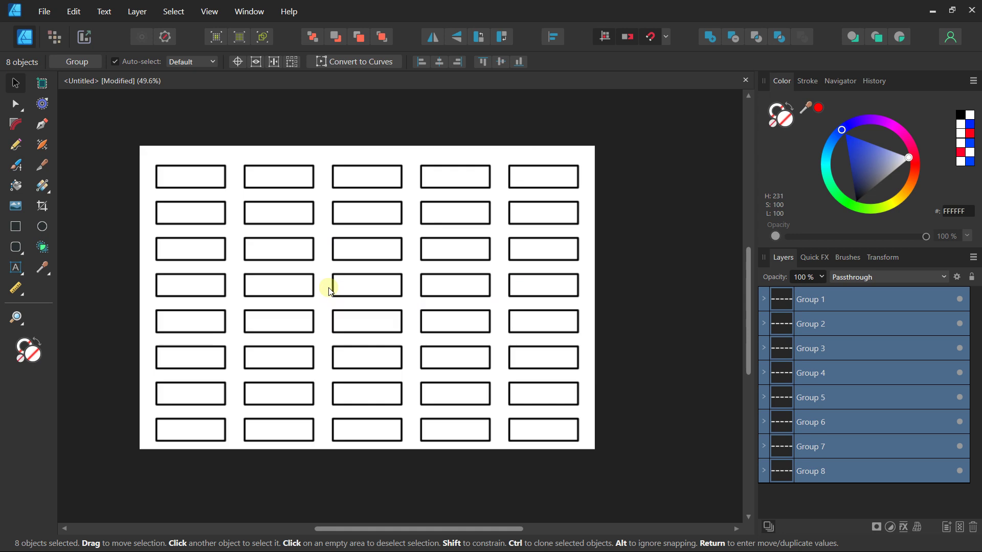
{"action": "left_click", "coordinate": [557, 36]}
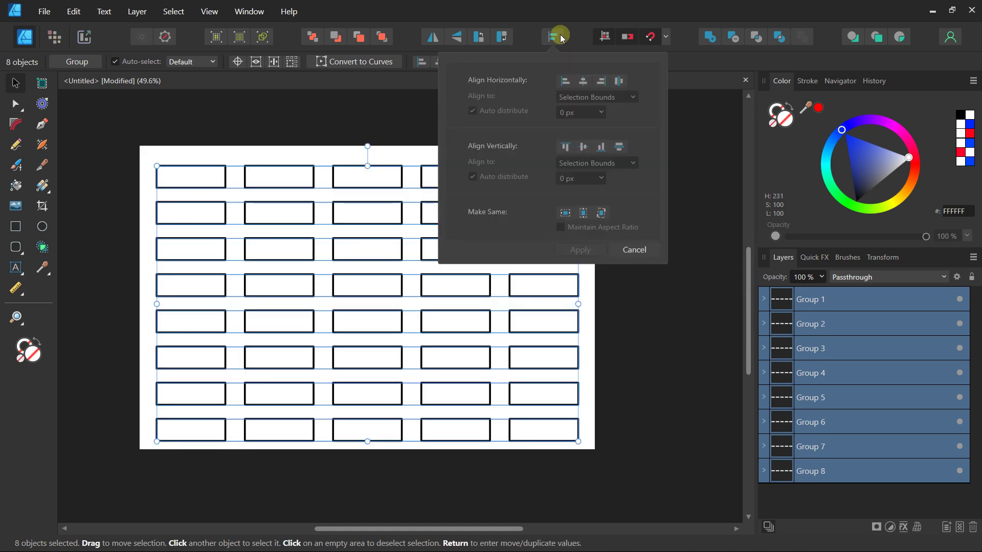
{"action": "left_click", "coordinate": [583, 148]}
{"action": "left_click", "coordinate": [84, 14]}
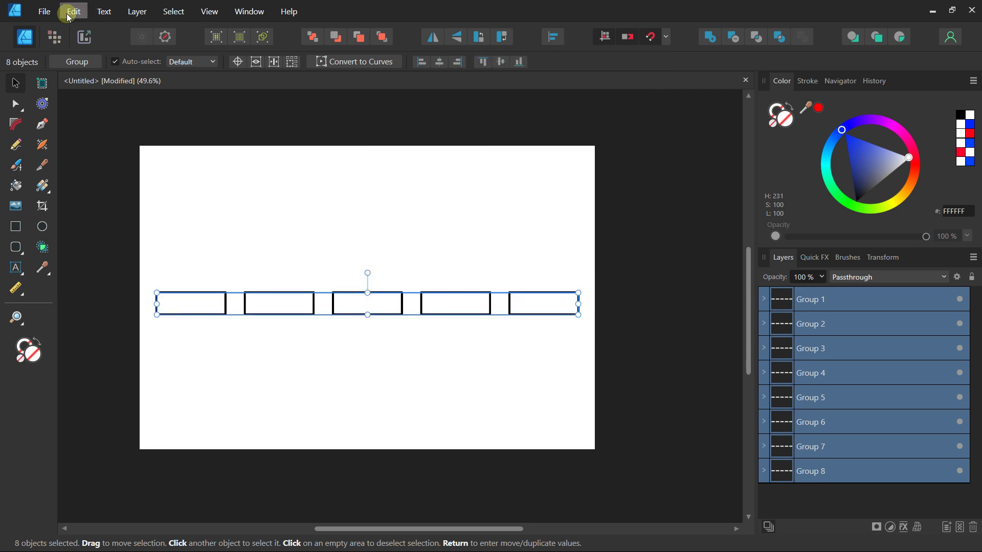
{"action": "left_click", "coordinate": [74, 11]}
{"action": "left_click", "coordinate": [76, 21]}
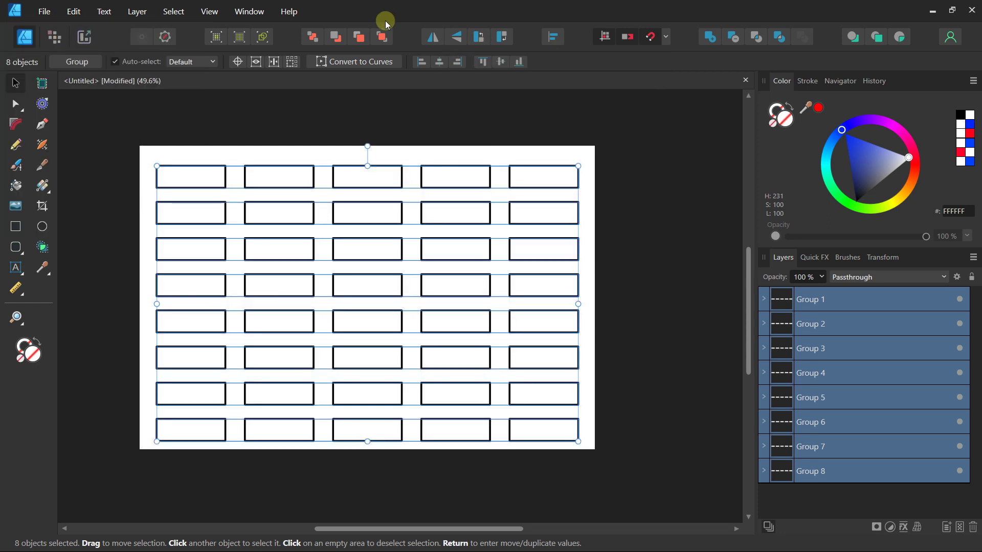
Step: Try the vertical middle alignment on the eight selected groups once more, undoing it and clearing the selection
{"action": "left_click", "coordinate": [554, 37]}
{"action": "left_click", "coordinate": [583, 147]}
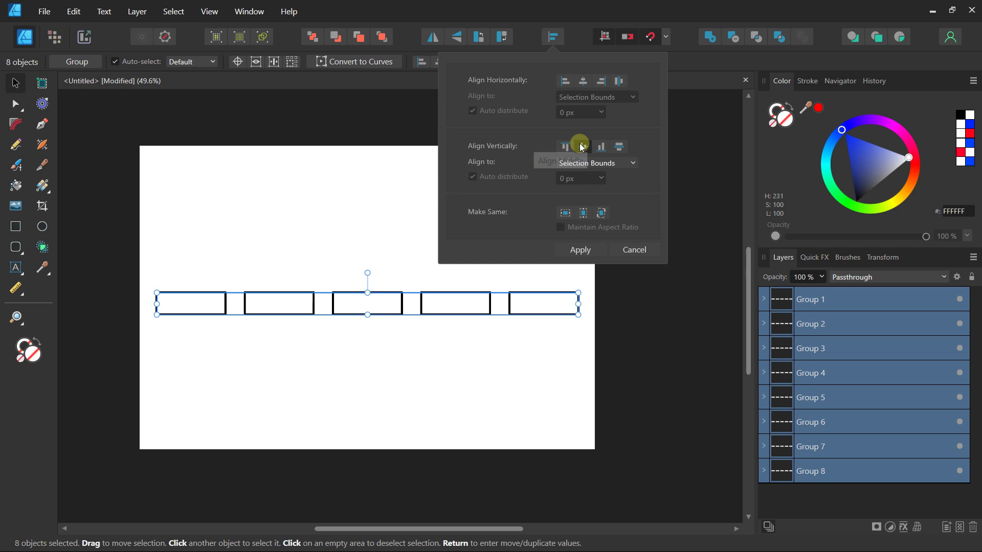
{"action": "left_click", "coordinate": [75, 16]}
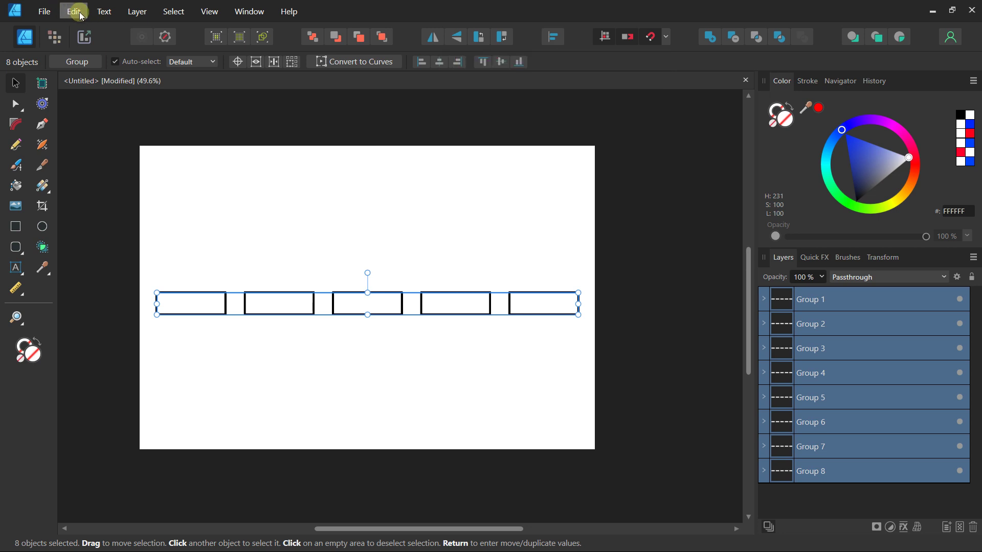
{"action": "left_click", "coordinate": [77, 110]}
{"action": "key", "text": "ctrl+a"}
{"action": "left_click", "coordinate": [72, 14]}
{"action": "left_click", "coordinate": [74, 25]}
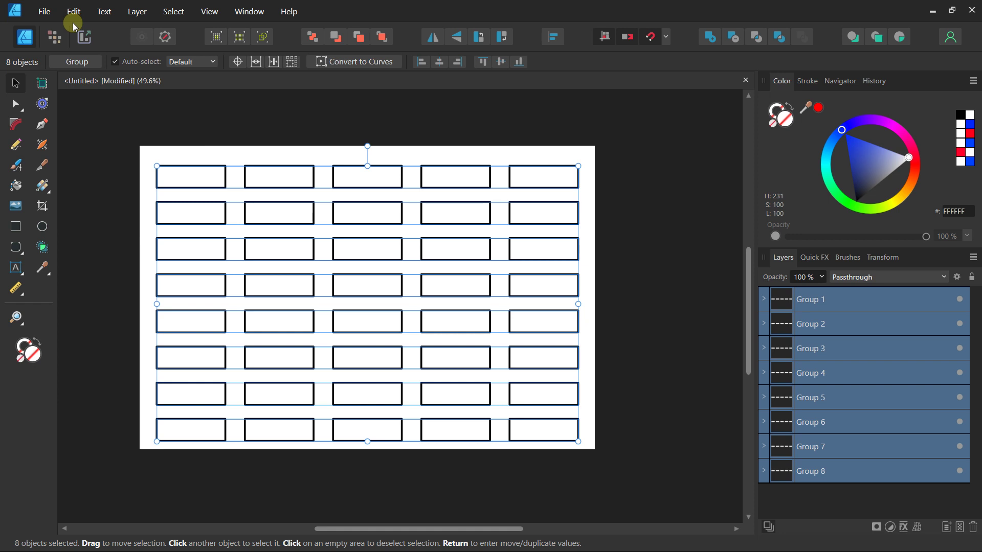
{"action": "left_click", "coordinate": [91, 151]}
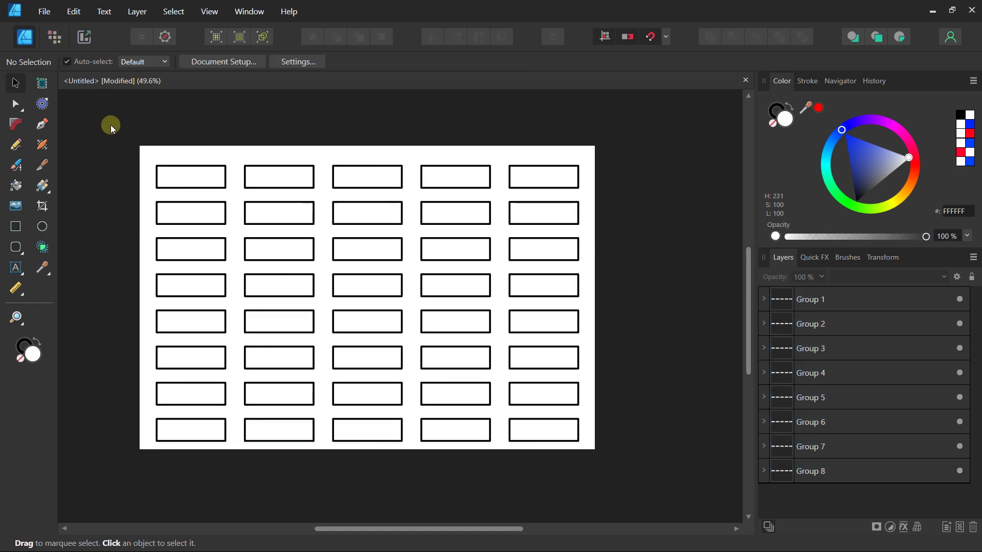
Step: Select Group 1 through Group 8 and combine them into a single parent group
{"action": "left_click_drag", "start_coordinate": [101, 117], "coordinate": [630, 490]}
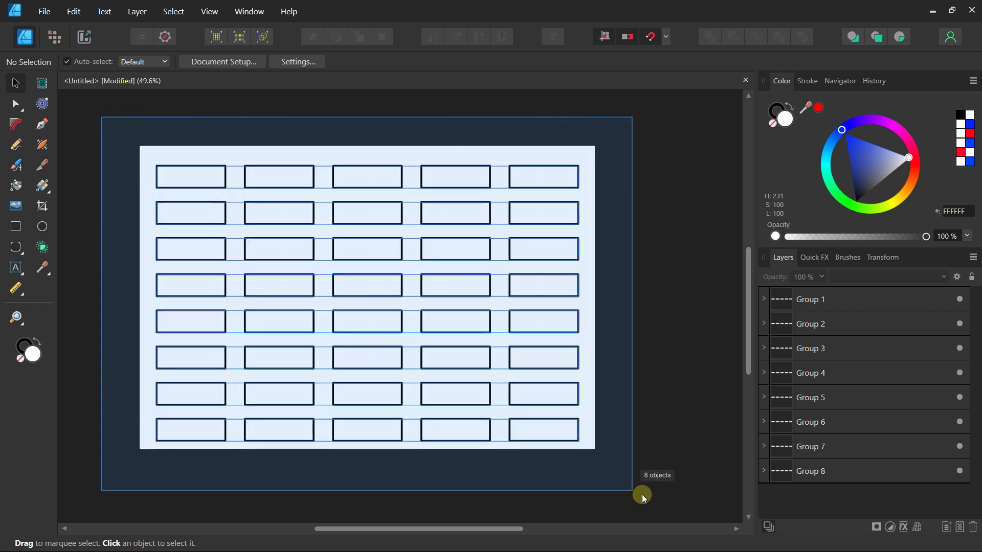
{"action": "right_click", "coordinate": [522, 193]}
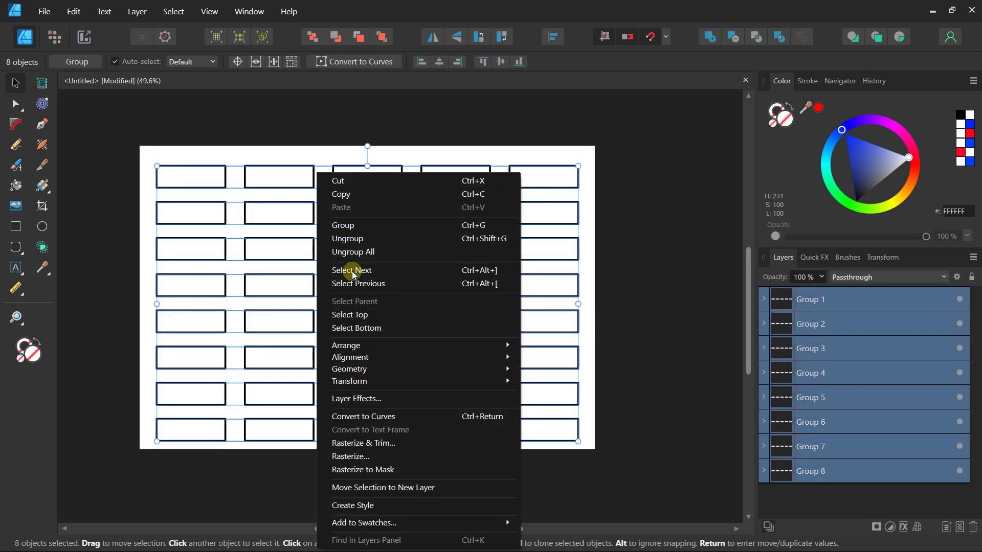
{"action": "left_click", "coordinate": [356, 225]}
{"action": "left_click", "coordinate": [683, 257]}
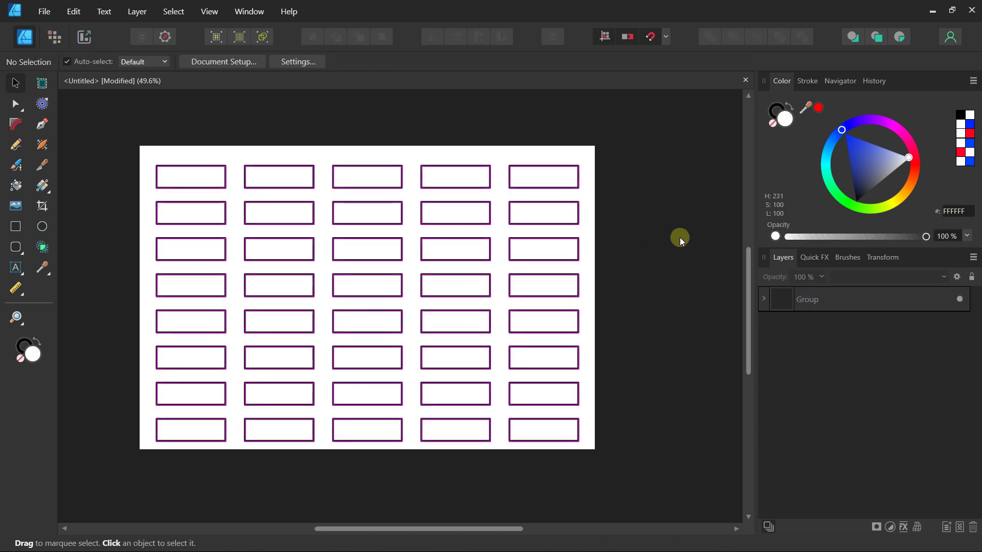
Step: Select the parent group, shift it on the page and scale it down slightly as one unit
{"action": "left_click", "coordinate": [558, 173]}
{"action": "mouse_move", "coordinate": [533, 222]}
{"action": "left_mouse_down"}
{"action": "mouse_move", "coordinate": [637, 226]}
{"action": "mouse_move", "coordinate": [607, 272]}
{"action": "mouse_move", "coordinate": [452, 237]}
{"action": "mouse_move", "coordinate": [530, 232]}
{"action": "left_mouse_up"}
{"action": "mouse_move", "coordinate": [567, 162]}
{"action": "left_mouse_down"}
{"action": "mouse_move", "coordinate": [554, 148]}
{"action": "mouse_move", "coordinate": [563, 146]}
{"action": "left_mouse_up"}
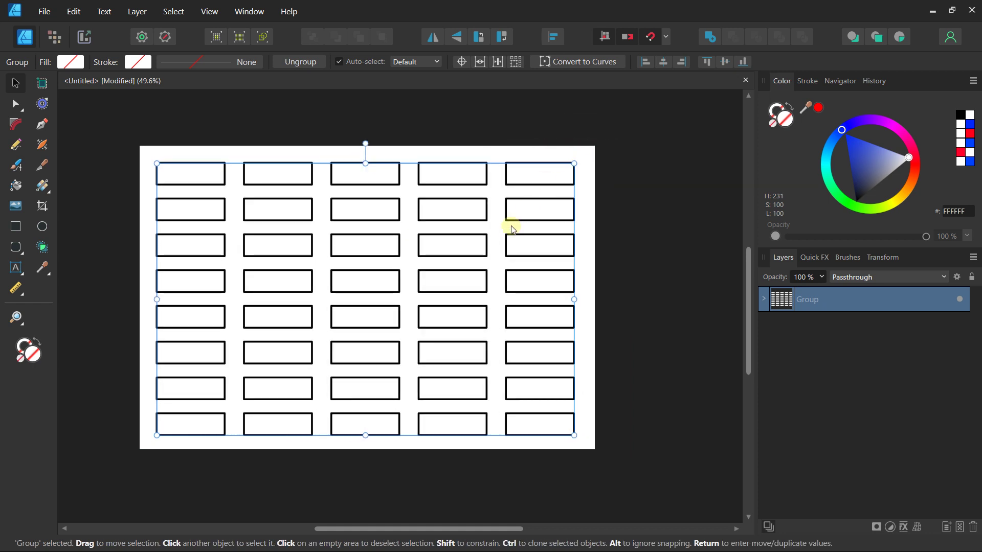
Step: Align the parent group to the vertical middle and horizontal center of the spread, and clear the selection
{"action": "left_click", "coordinate": [553, 36]}
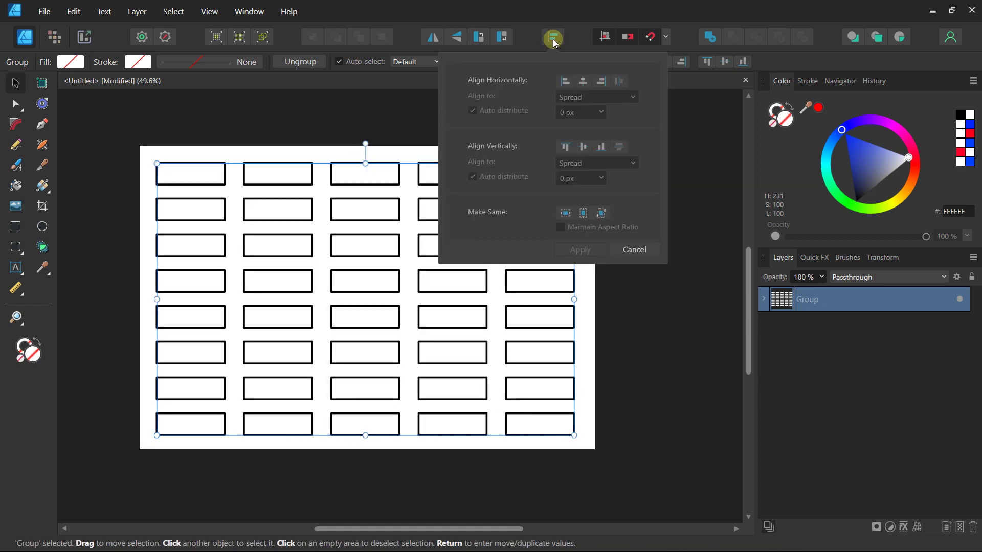
{"action": "left_click", "coordinate": [582, 147]}
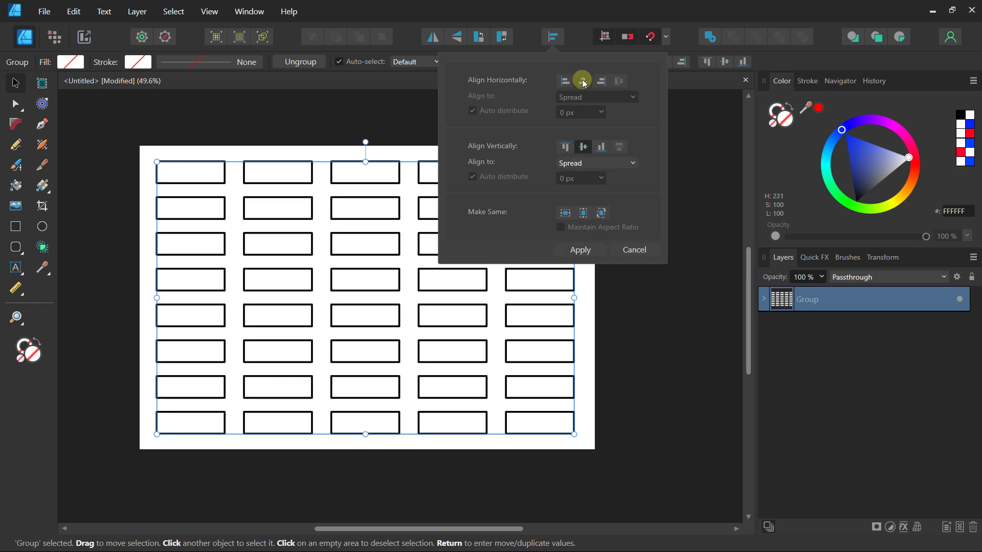
{"action": "left_click", "coordinate": [583, 81]}
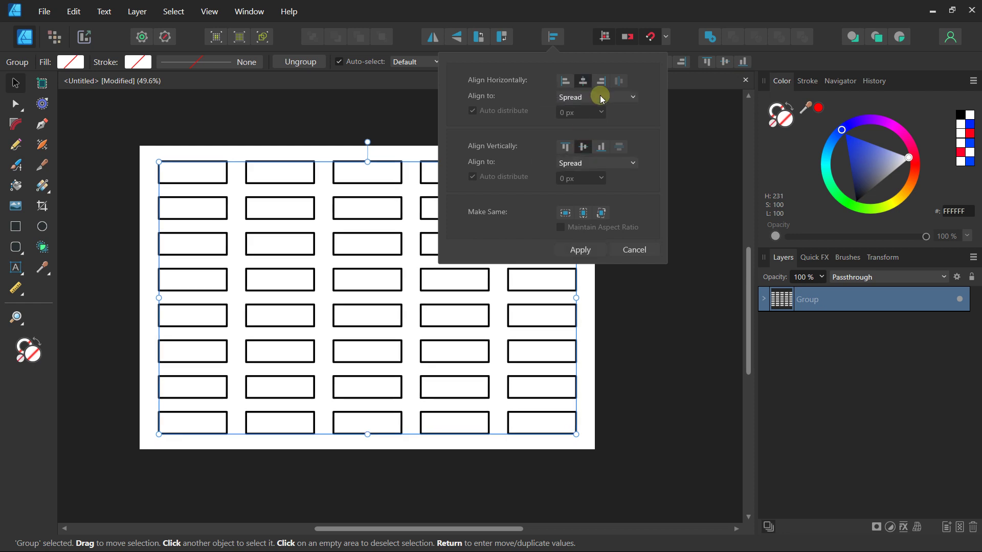
{"action": "left_click", "coordinate": [698, 299]}
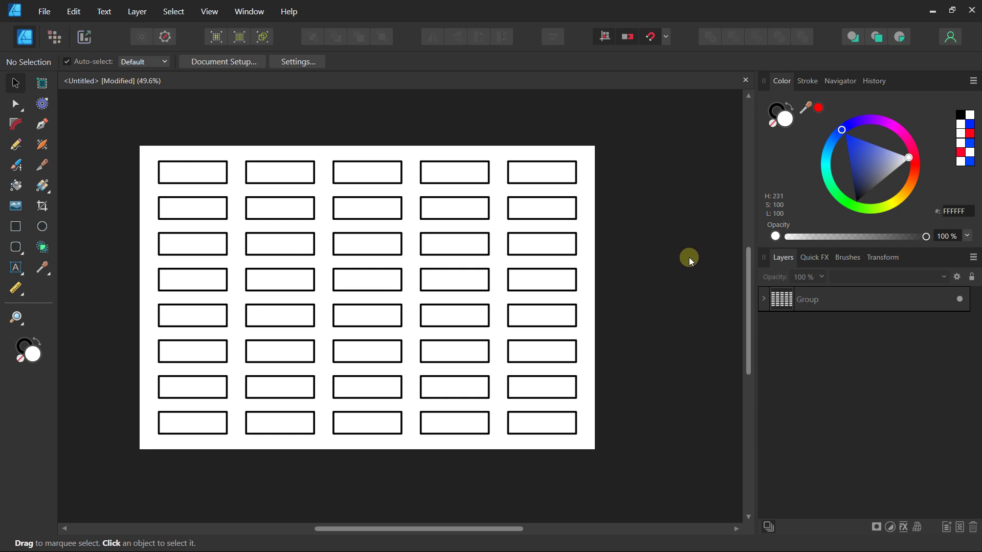
Step: Inspect the groups nested in the parent group, and ungroup it by one level
{"action": "left_click", "coordinate": [765, 298]}
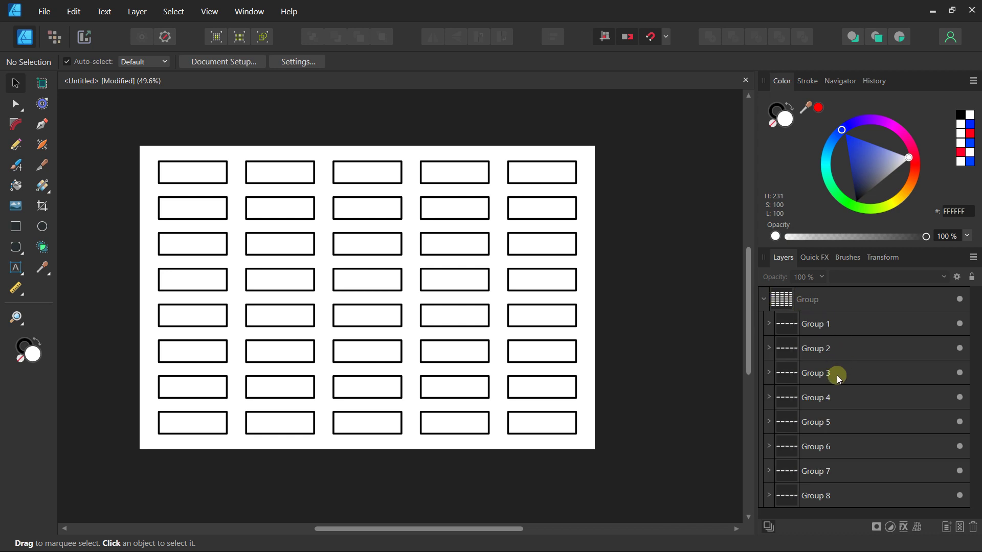
{"action": "left_click", "coordinate": [763, 299]}
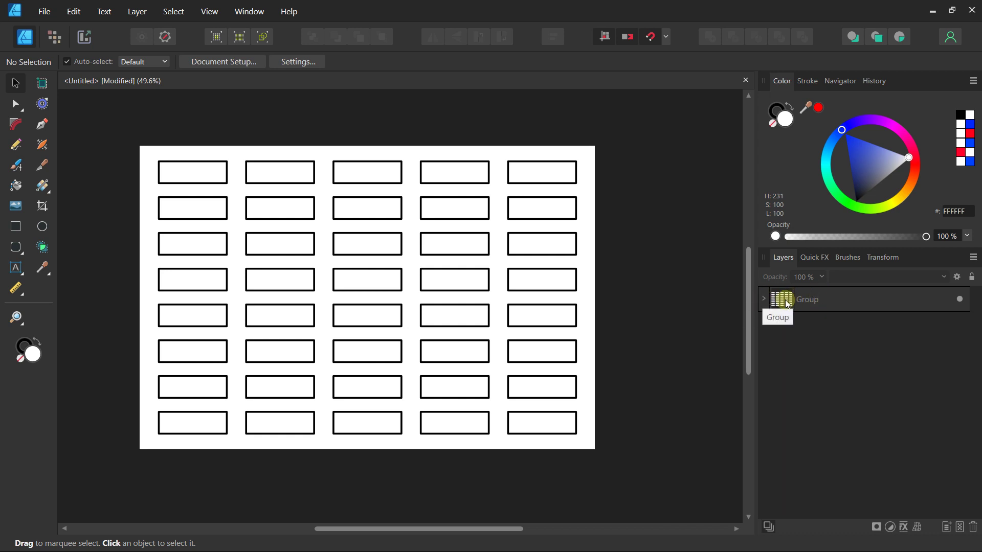
{"action": "left_click", "coordinate": [546, 186]}
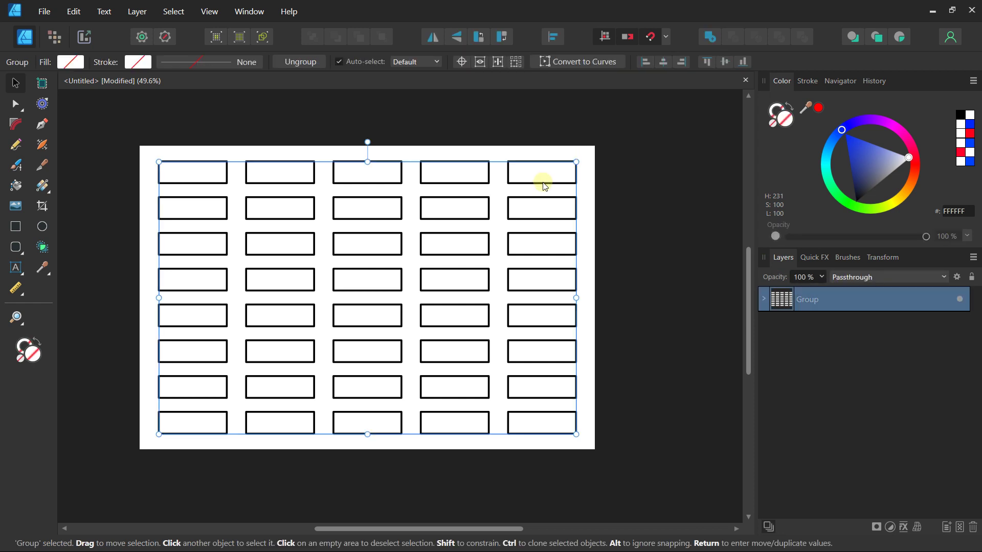
{"action": "right_click", "coordinate": [545, 186]}
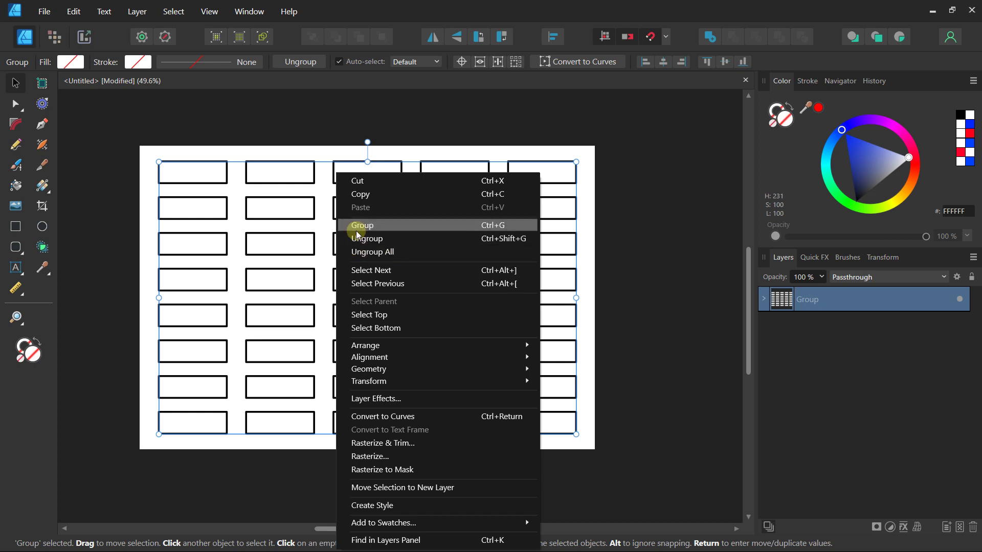
{"action": "left_click", "coordinate": [381, 240]}
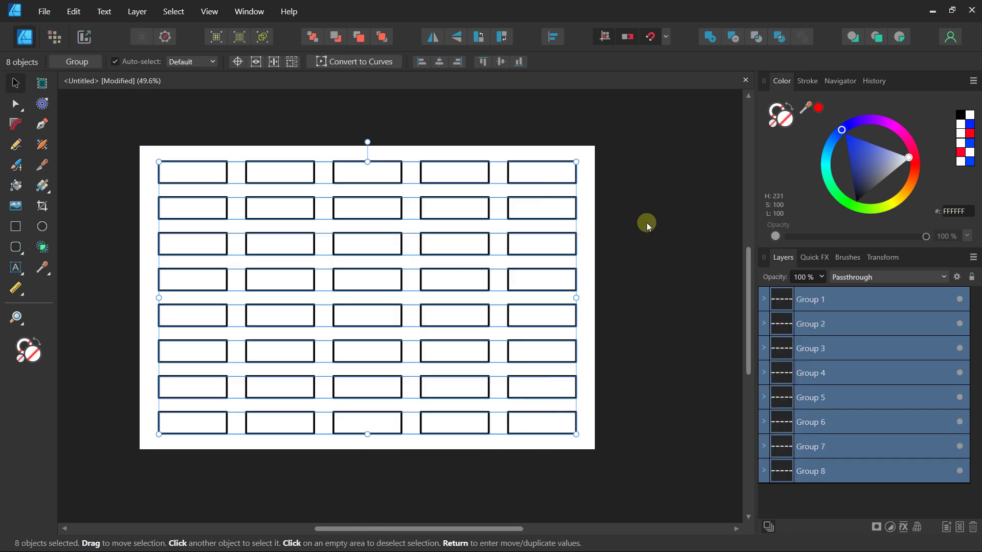
{"action": "left_click", "coordinate": [680, 221]}
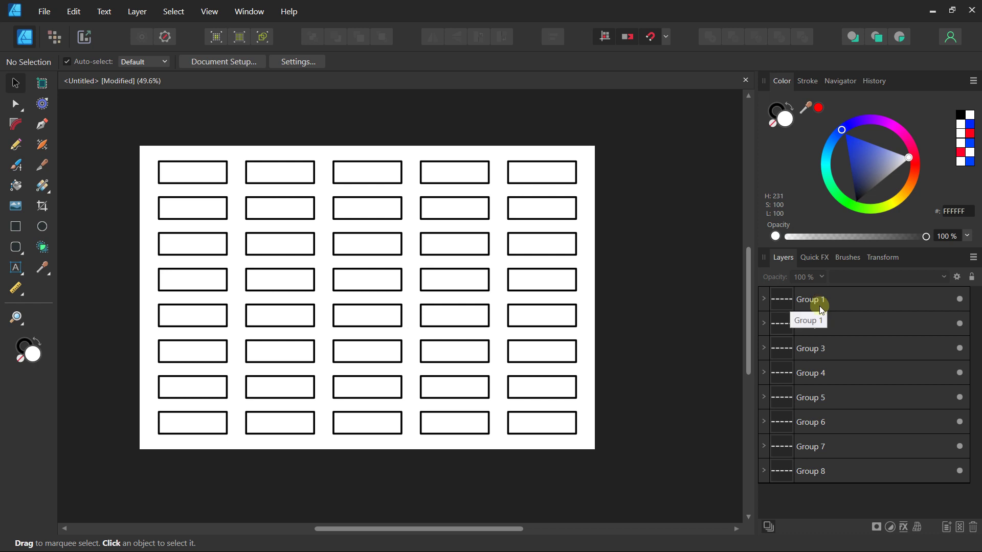
Step: Undo the ungrouping of the parent group and clear the selection
{"action": "left_click", "coordinate": [76, 17]}
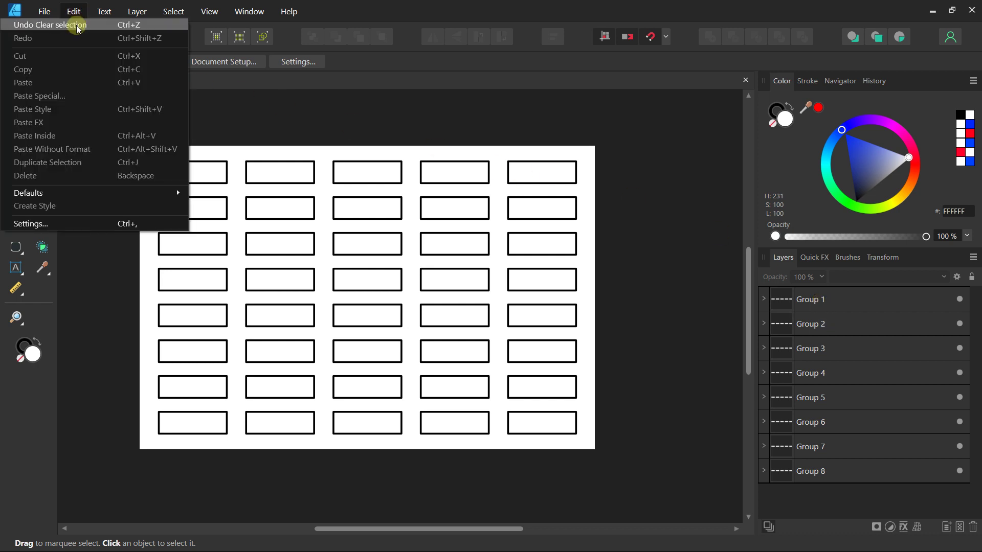
{"action": "key", "text": "ctrl+a"}
{"action": "left_click", "coordinate": [72, 7]}
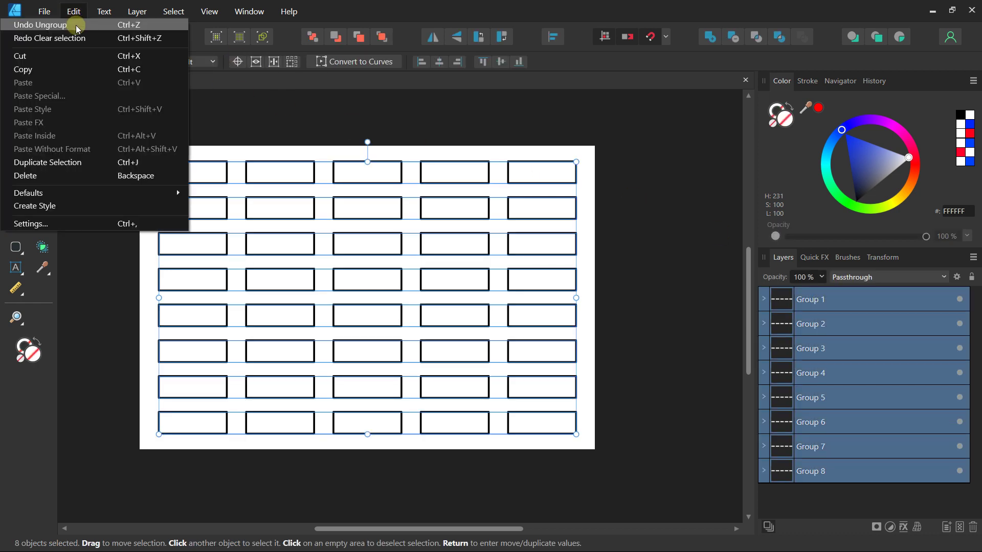
{"action": "left_click", "coordinate": [76, 20]}
{"action": "left_click", "coordinate": [658, 194]}
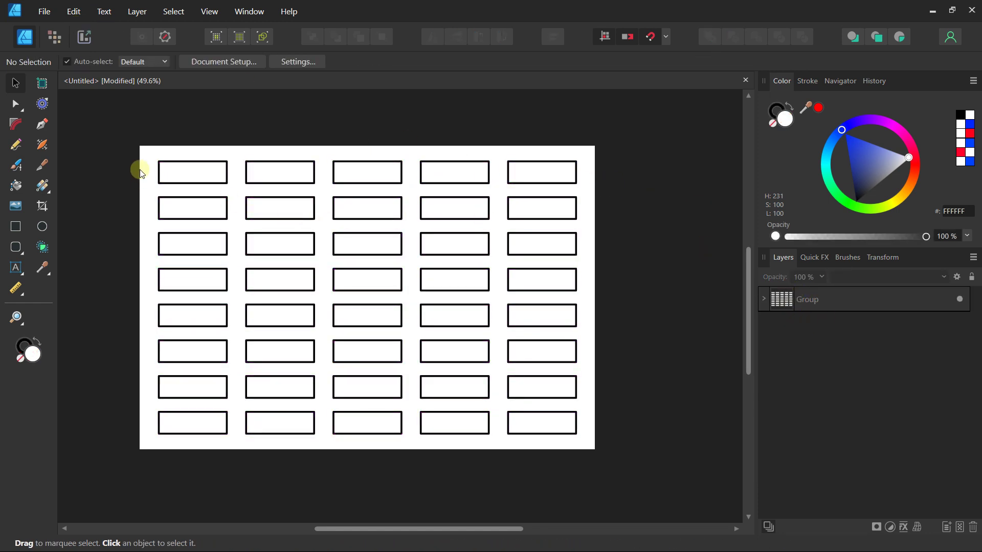
Step: Break the parent group and all its nested groups into individual rectangles with Ungroup All
{"action": "left_click", "coordinate": [251, 179]}
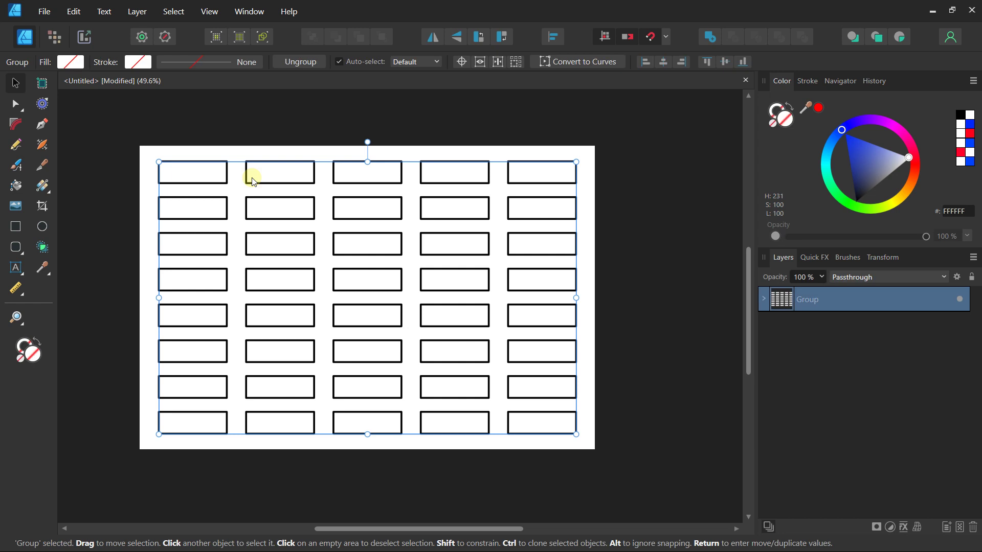
{"action": "right_click", "coordinate": [250, 177]}
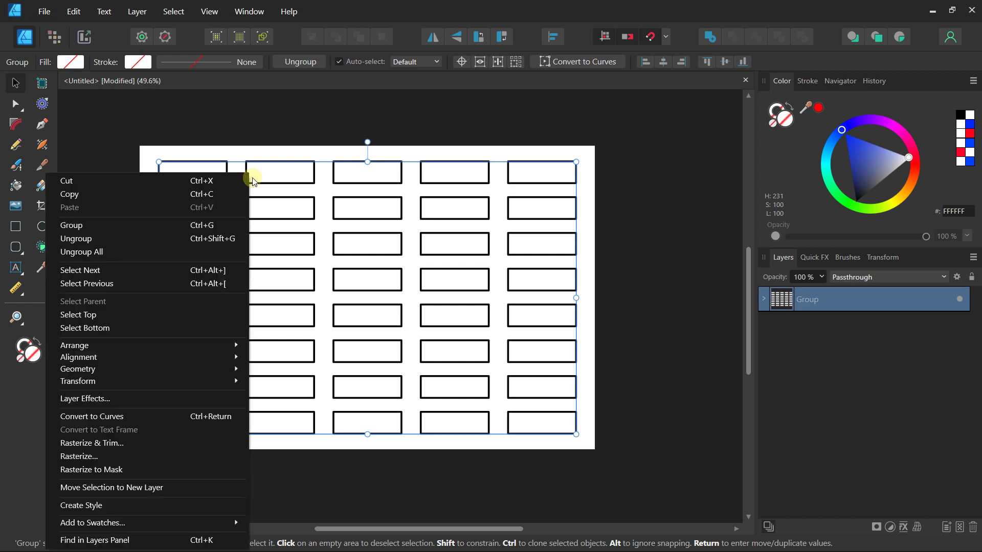
{"action": "left_click", "coordinate": [146, 254]}
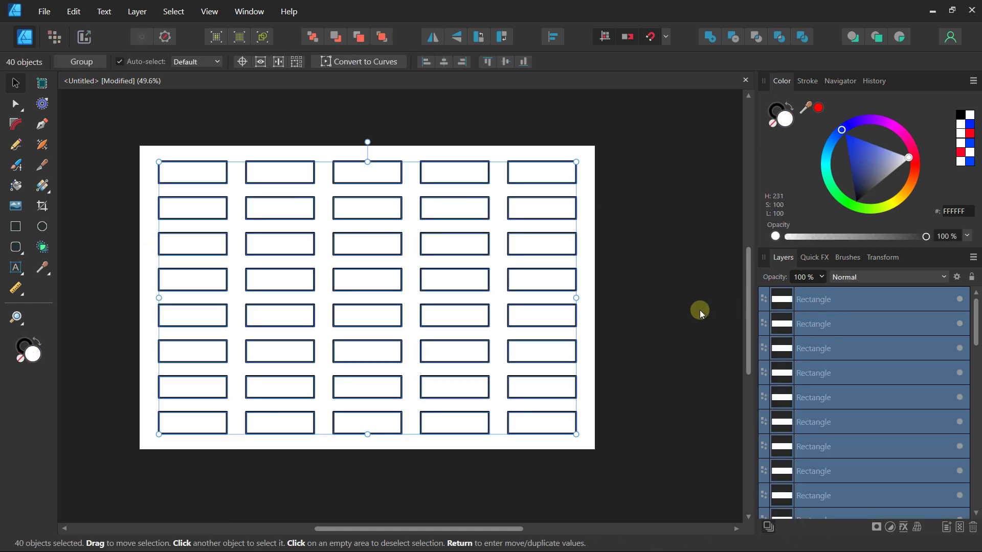
{"action": "left_click", "coordinate": [634, 250]}
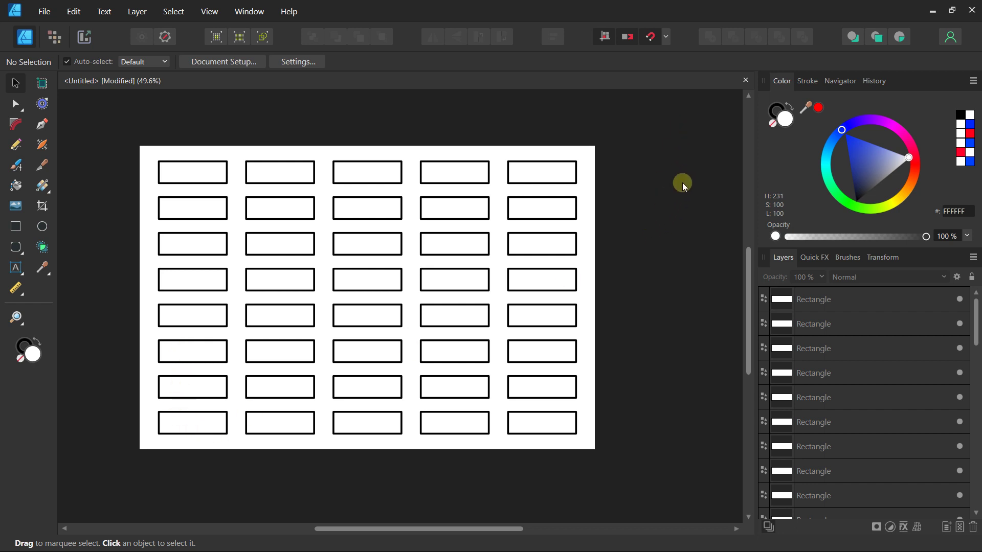
Step: Select all the ungrouped rectangles on the page and delete them
{"action": "left_click_drag", "start_coordinate": [285, 155], "coordinate": [312, 159]}
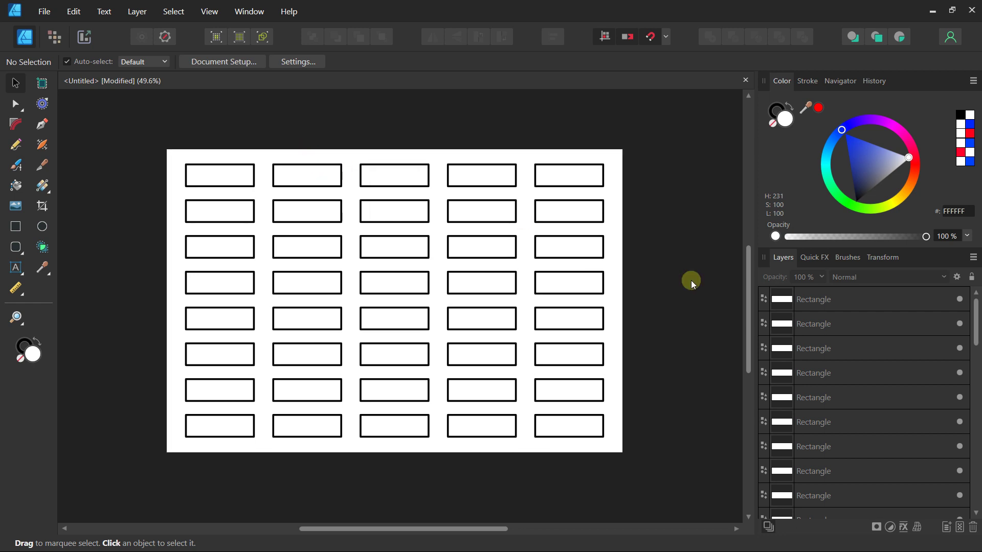
{"action": "left_click_drag", "start_coordinate": [976, 309], "coordinate": [976, 269]}
{"action": "left_click_drag", "start_coordinate": [976, 322], "coordinate": [975, 213]}
{"action": "scroll", "coordinate": [377, 286], "scroll_direction": "down", "scroll_amount": 1}
{"action": "left_click_drag", "start_coordinate": [163, 146], "coordinate": [680, 486]}
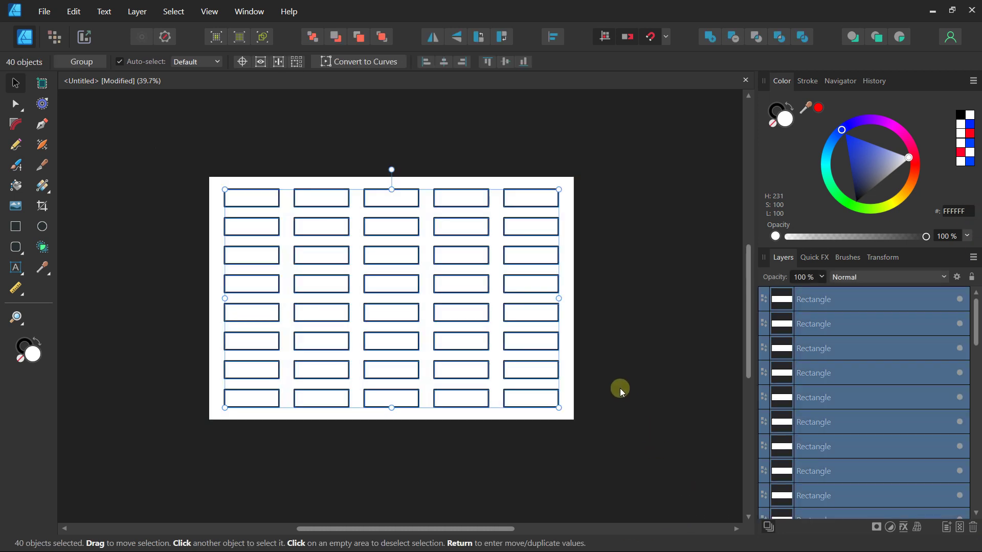
{"action": "key", "text": "Delete"}
{"action": "left_click_drag", "start_coordinate": [320, 197], "coordinate": [339, 192]}
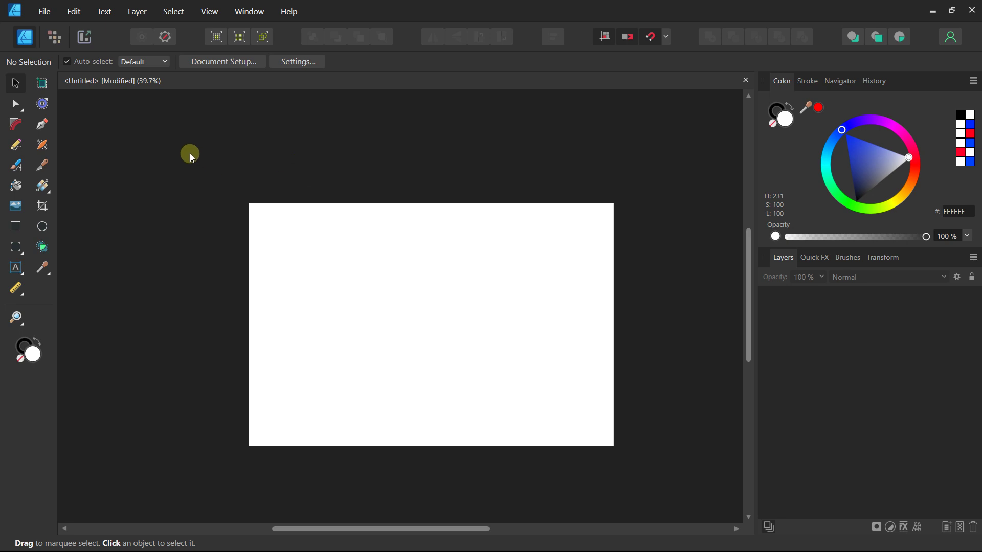